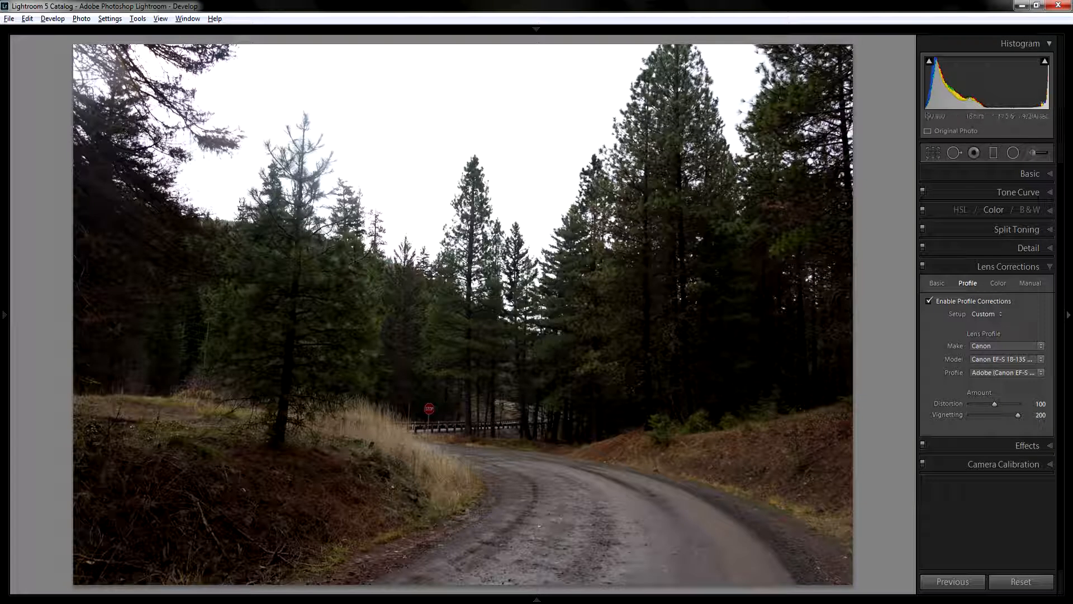
Step: Leave the lens correction settings and set the photo's white balance to Auto in the Basic adjustments
click(1049, 267)
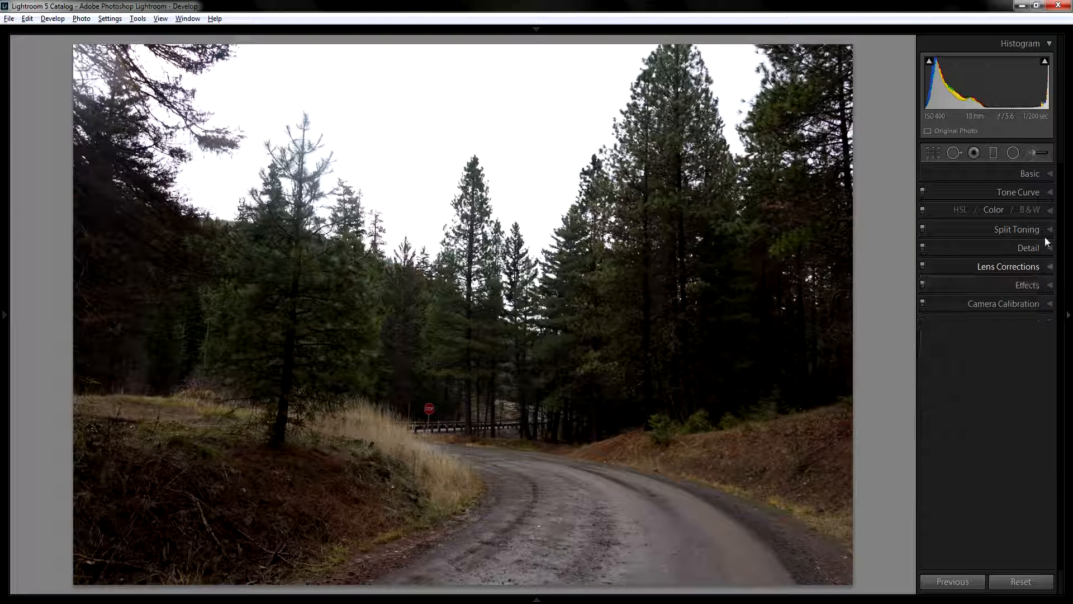
click(1044, 179)
click(1018, 207)
click(1011, 239)
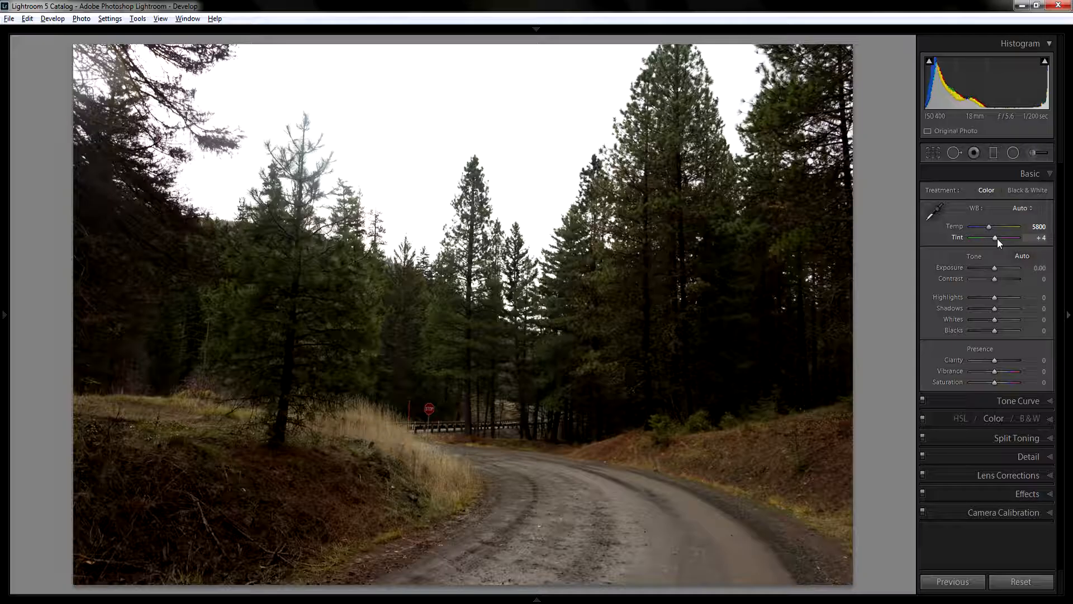
click(1019, 209)
click(1016, 221)
click(1018, 208)
click(997, 236)
Step: Fine-tune the white balance by setting the tint to +5 and the temperature to 5750
click(1039, 227)
key(Down)
key(Down)
key(Return)
click(997, 238)
key(ctrl+z)
click(1040, 237)
text(5)
key(Return)
click(1039, 227)
text(5750)
key(Return)
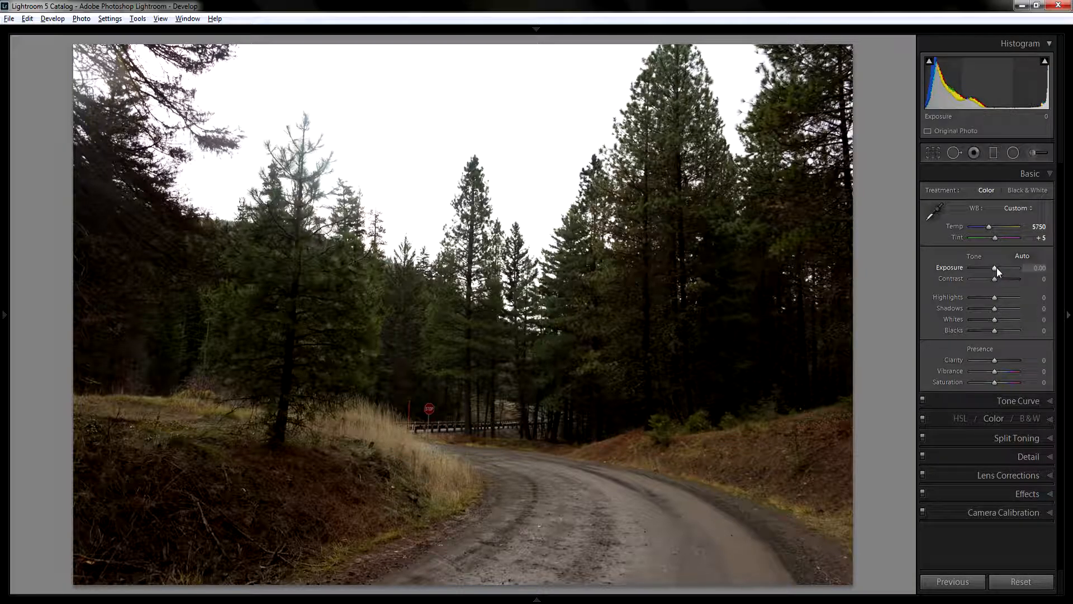
Step: Keep the exposure at 0.00, and set the contrast to +15 and the highlights to -100
click(996, 268)
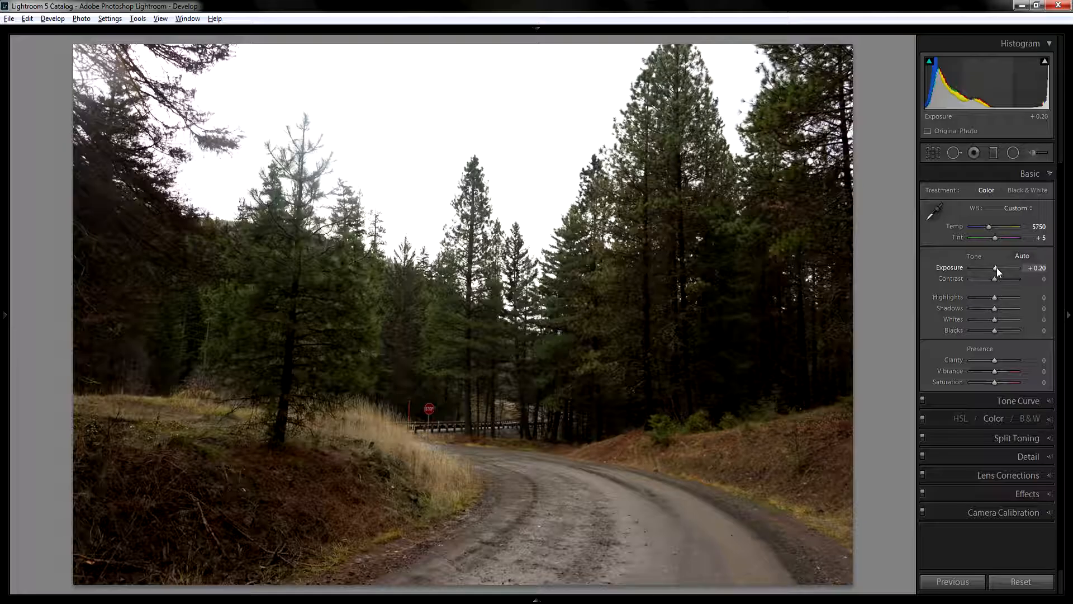
double_click(997, 267)
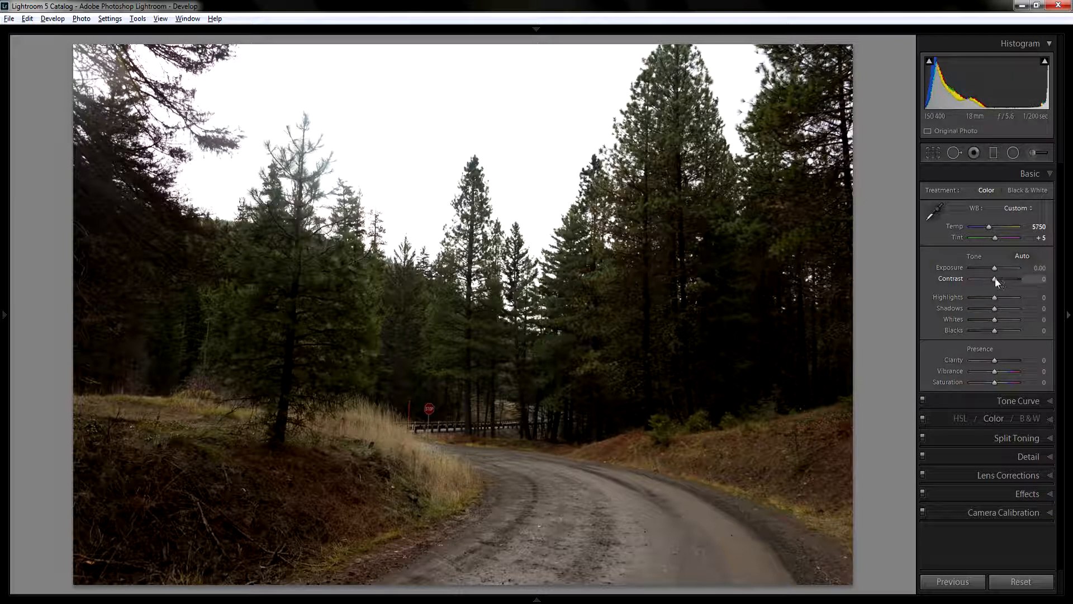
click(995, 277)
drag(995, 297, 933, 297)
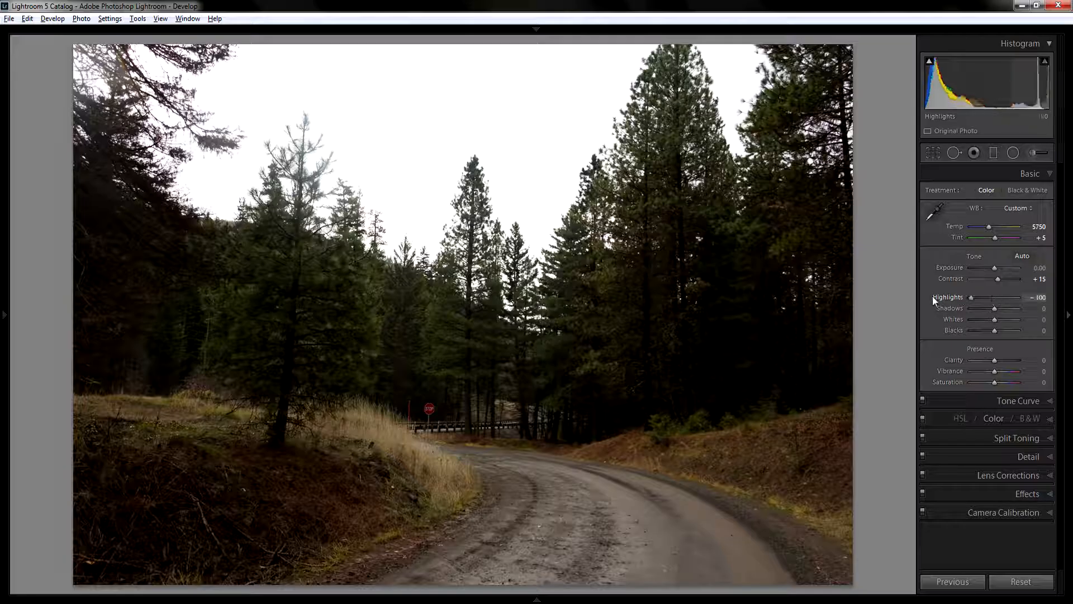
Step: Raise the shadows to +100 and lower the blacks to -45
drag(1008, 307, 1049, 307)
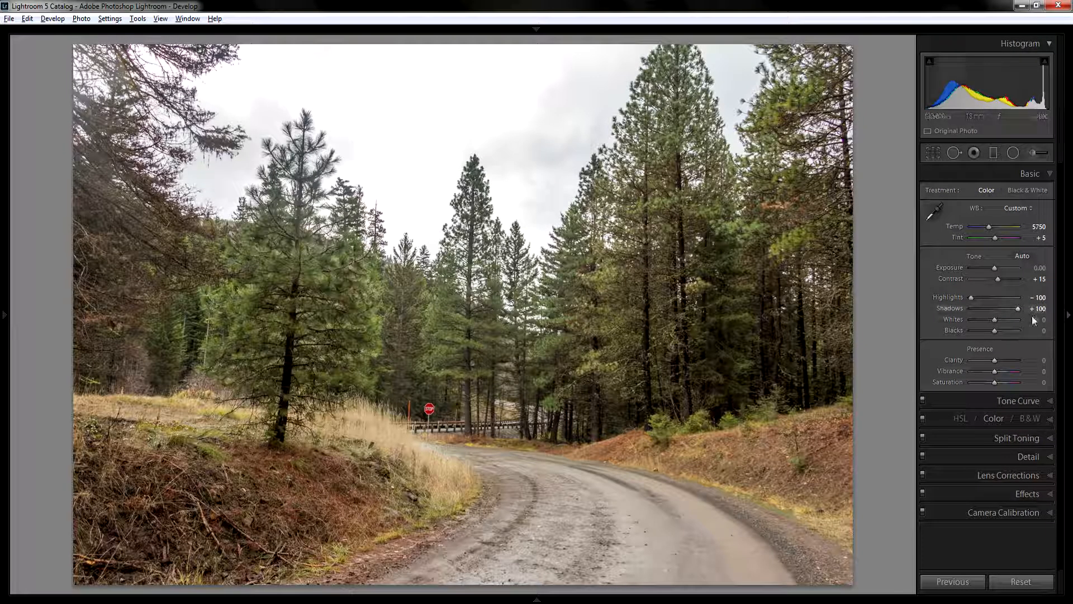
key(Down)
key(Down)
key(Down)
key(Down)
key(Down)
key(Down)
key(Down)
key(Down)
key(Down)
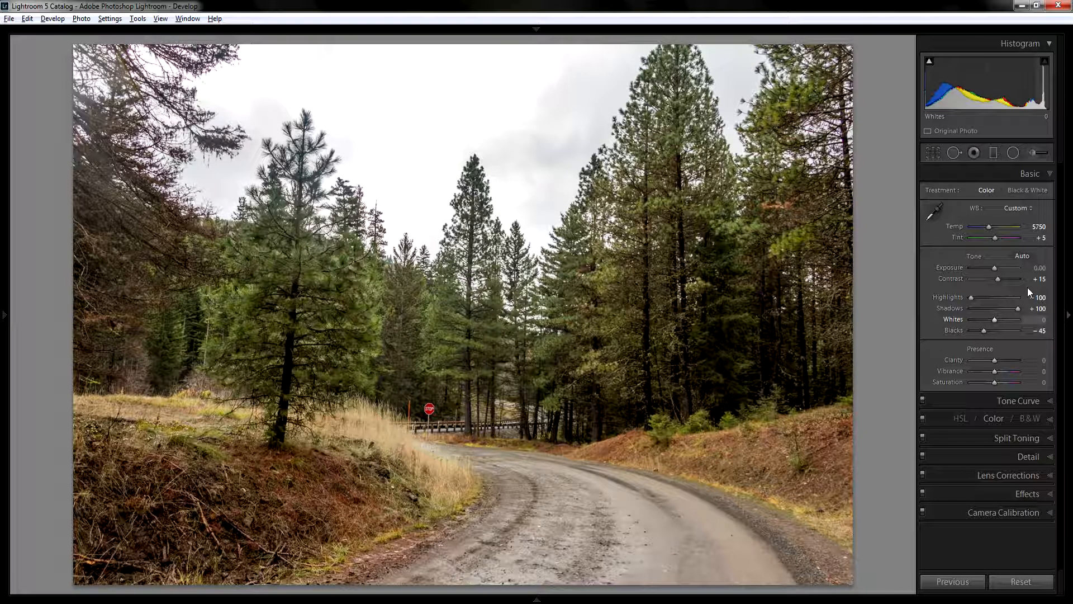
Step: Reduce the shadows to +85
key(Down)
key(Down)
key(Down)
key(Down)
key(Down)
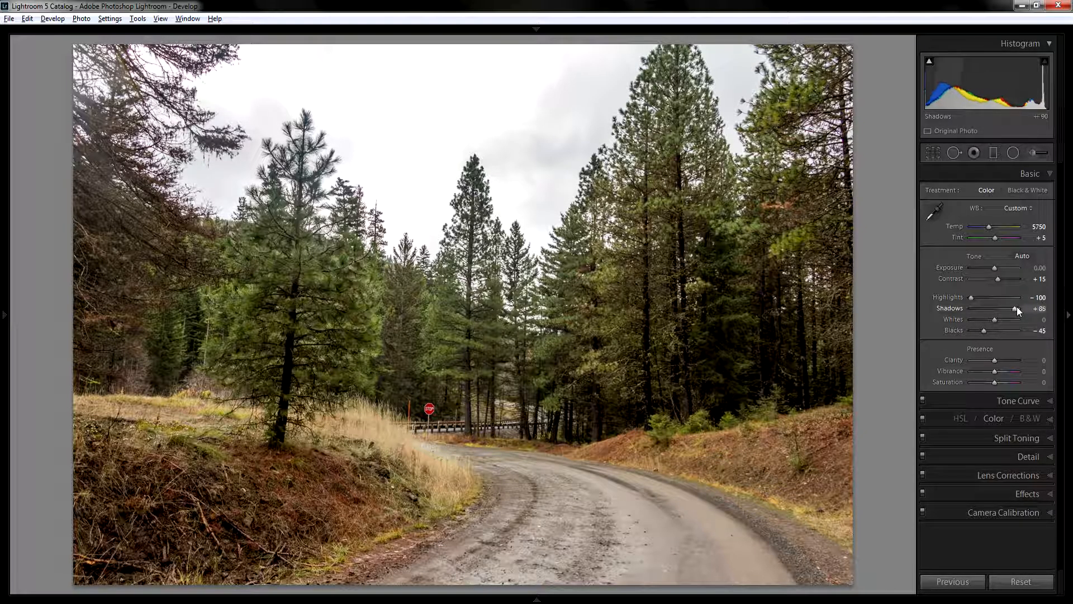
key(Up)
key(Up)
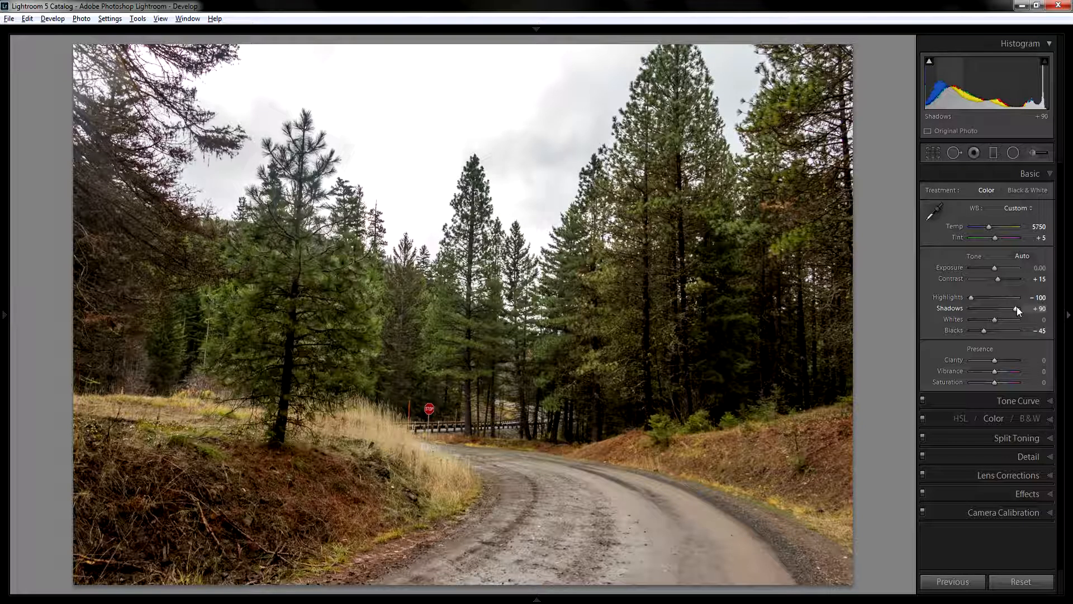
Step: Try the whites at -100 and +100, and reset them to zero
drag(993, 320, 892, 320)
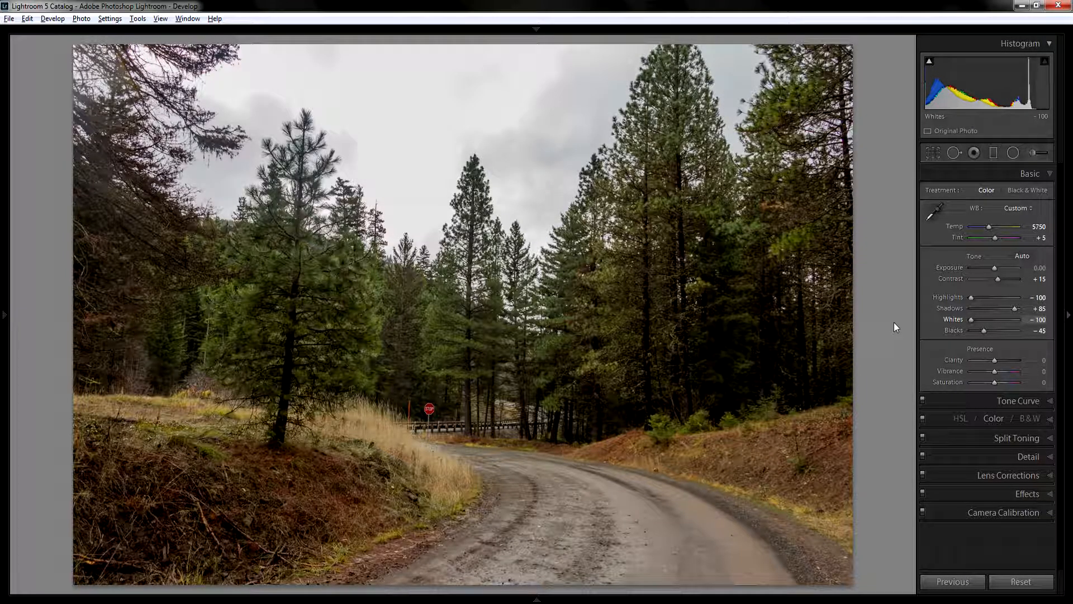
drag(971, 320, 1026, 320)
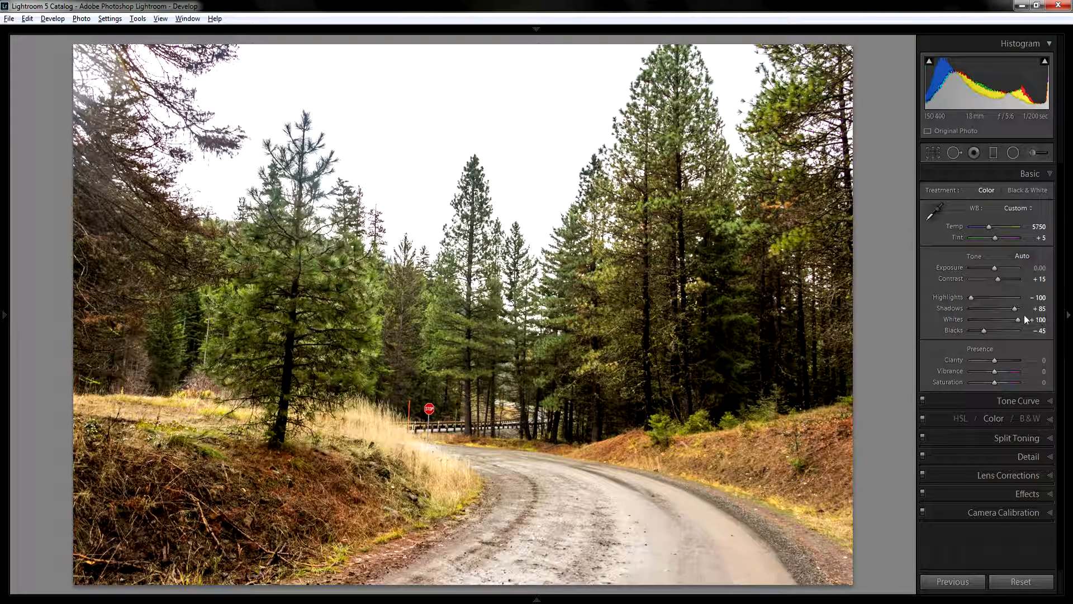
double_click(1021, 322)
Step: Set the whites to -10 after testing values slightly above and below zero
key(Up)
key(Up)
key(Up)
key(Up)
key(Up)
key(Down)
key(Down)
key(Down)
key(Down)
key(Down)
key(Down)
key(Down)
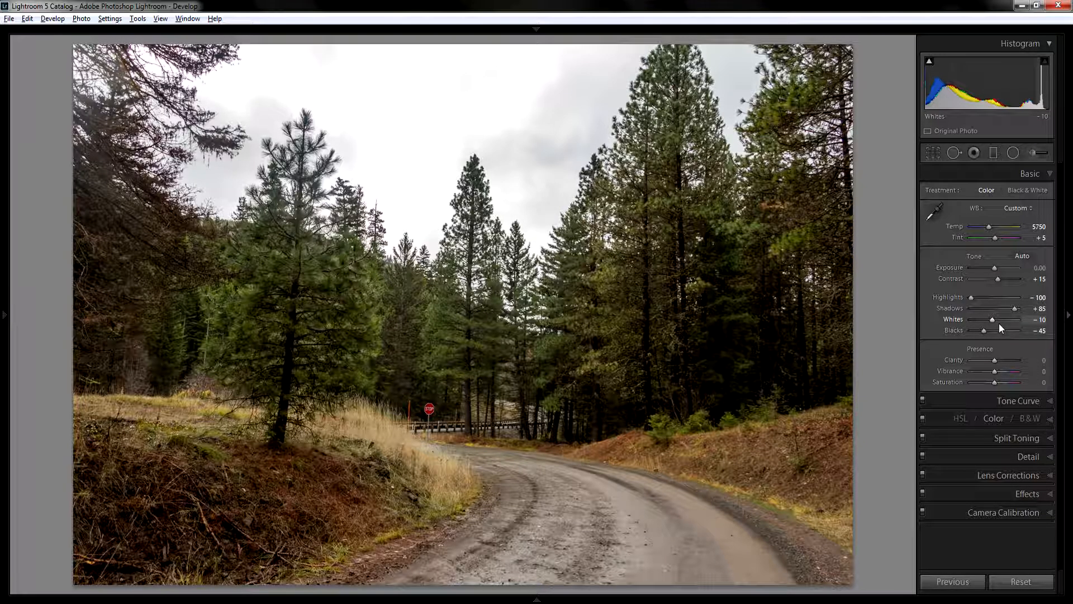
Step: Set the clarity to +2 and the vibrance to +10
key(Up)
key(Up)
key(Up)
key(Up)
key(Up)
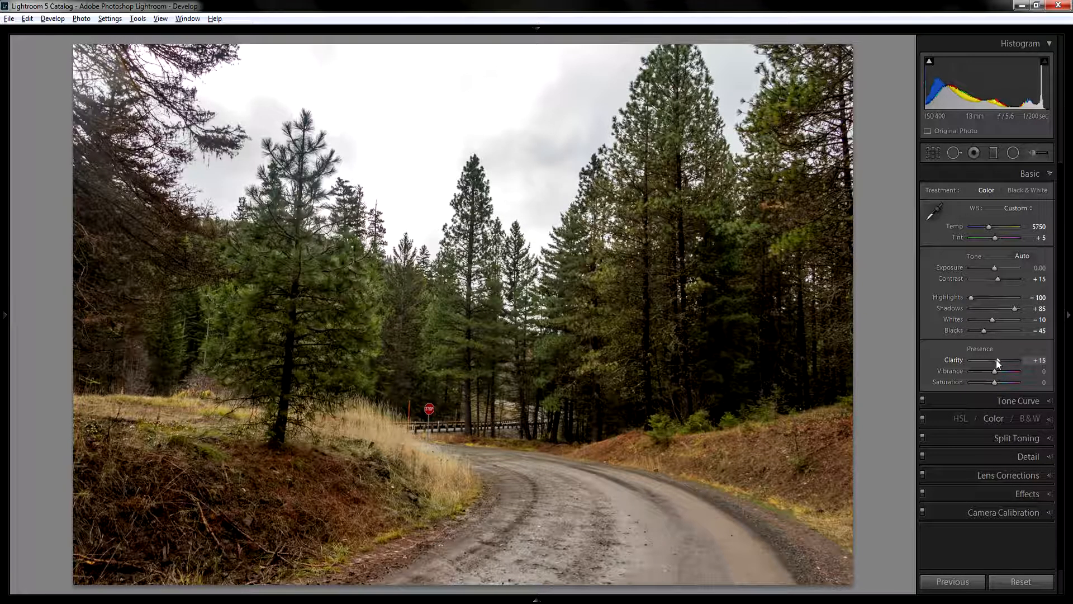
drag(1038, 360, 1039, 360)
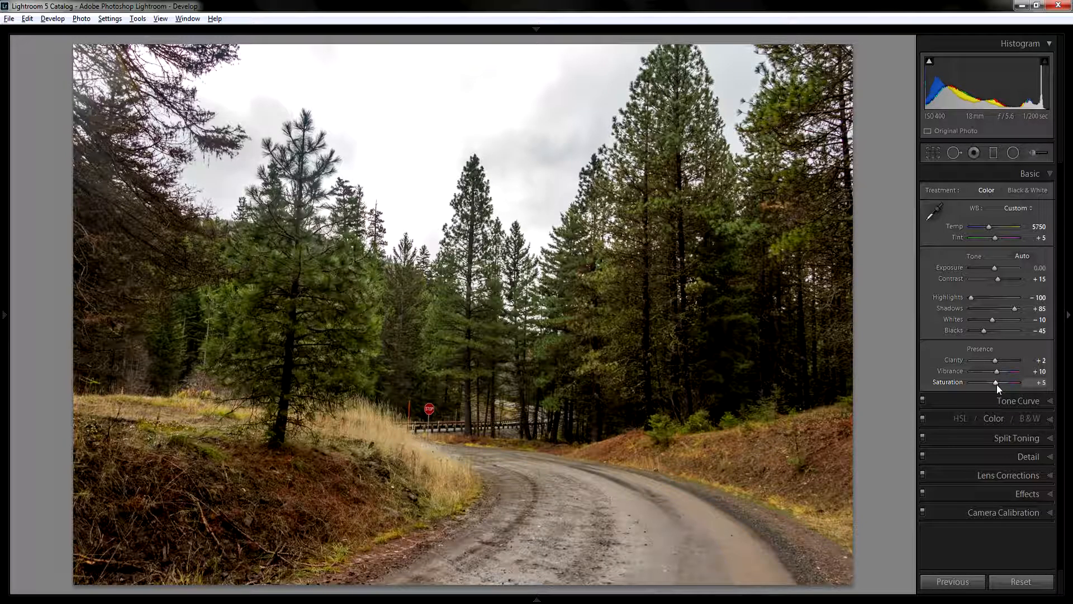
Step: Fine-tune the saturation and close the Basic adjustments
drag(997, 384, 996, 384)
click(1040, 382)
key(Return)
click(1039, 173)
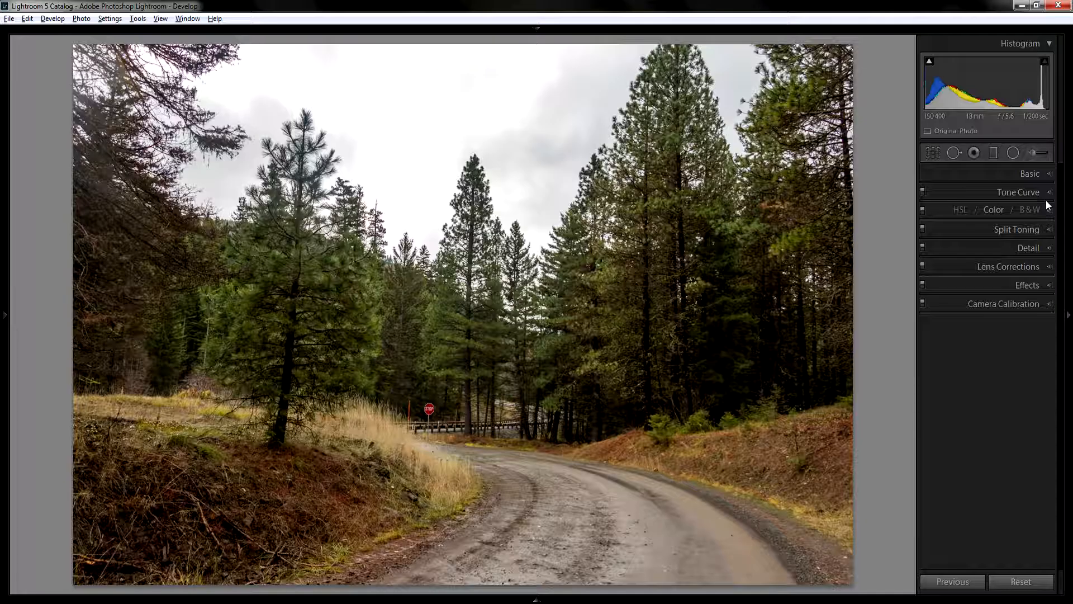
Step: Compare the Medium Contrast and Strong Contrast point curves in the tone curve settings and apply Strong Contrast
click(1041, 196)
click(982, 388)
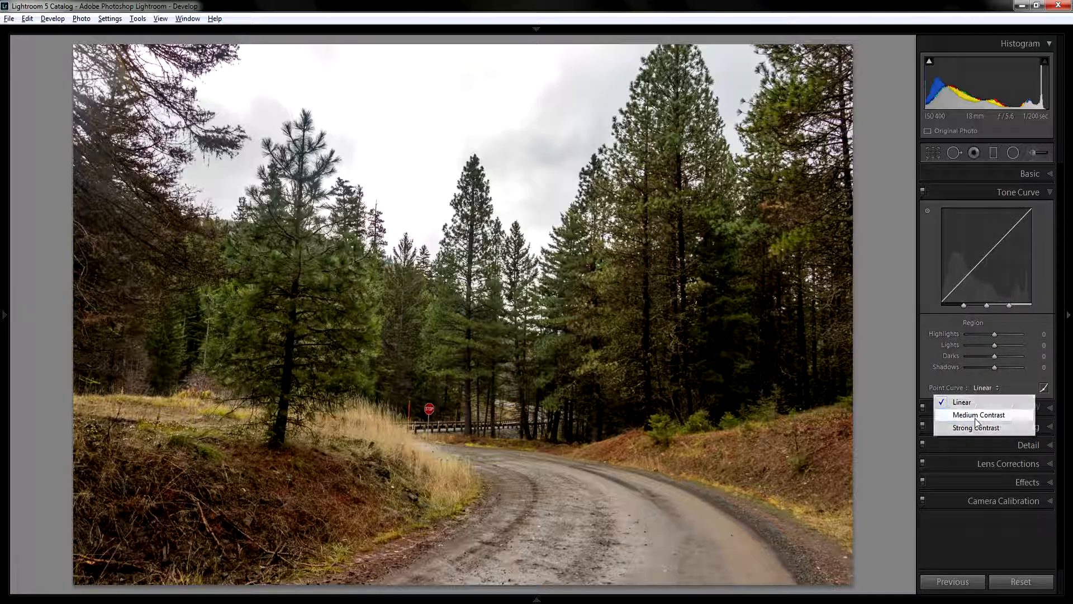
click(977, 414)
click(987, 385)
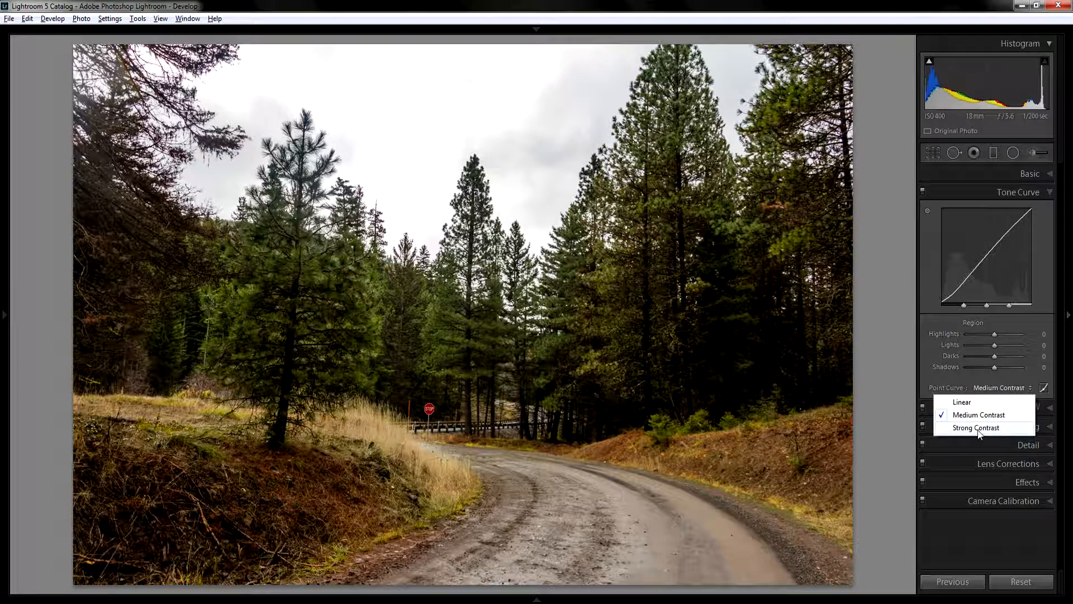
click(977, 428)
click(989, 387)
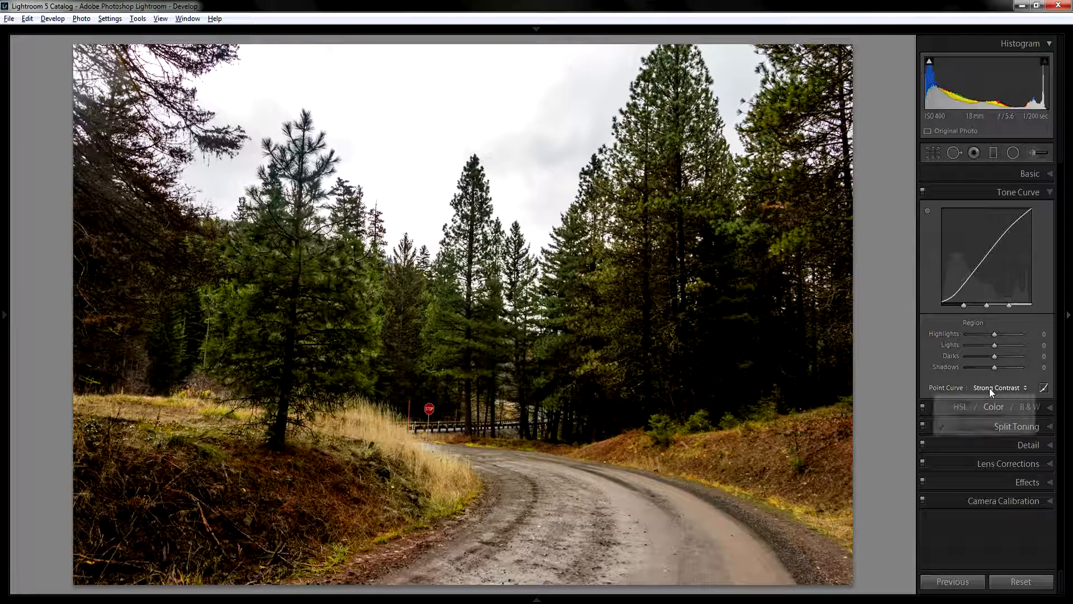
click(984, 416)
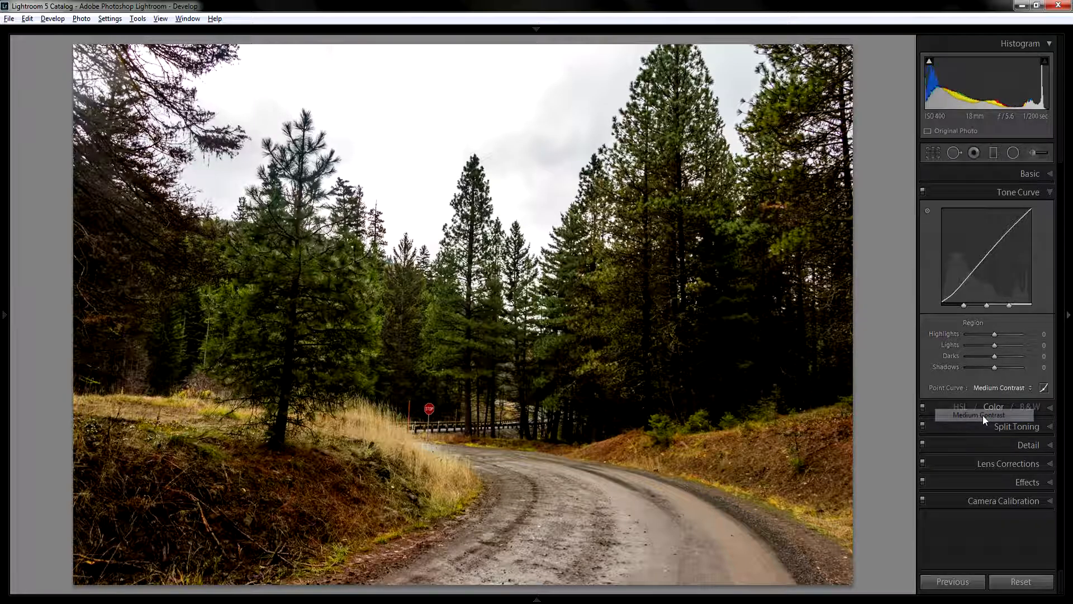
click(989, 388)
click(977, 428)
Step: Raise the tone curve's darks to +15 and its shadows to +35
drag(994, 356, 997, 363)
key(Down)
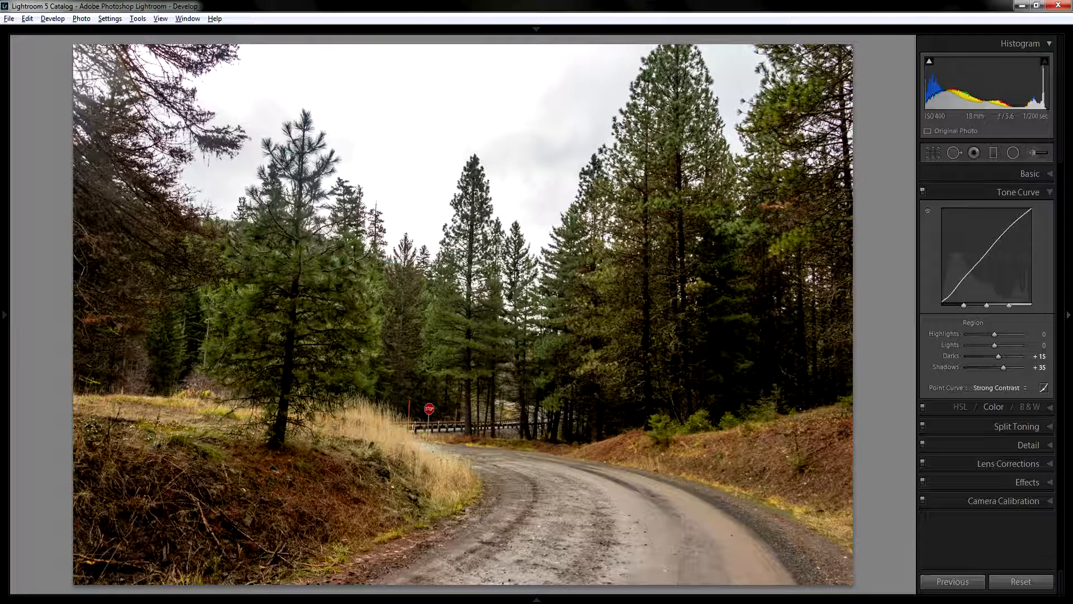
Step: Set the tone curve's highlights to +25 and its lights to -45
key(Up)
key(Up)
key(Up)
key(Up)
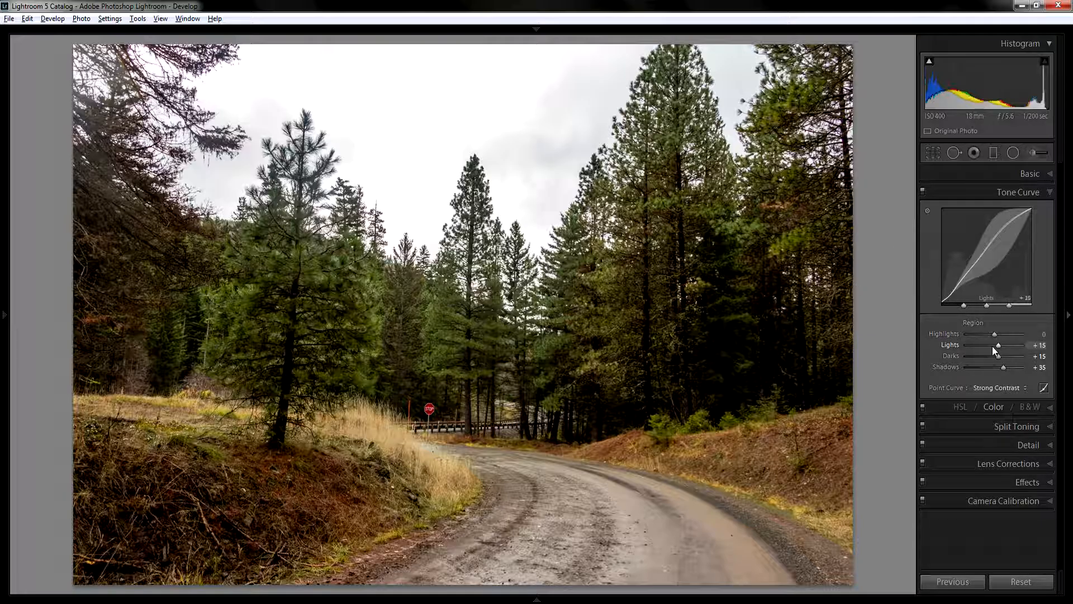
key(Down)
key(Down)
key(Down)
key(Down)
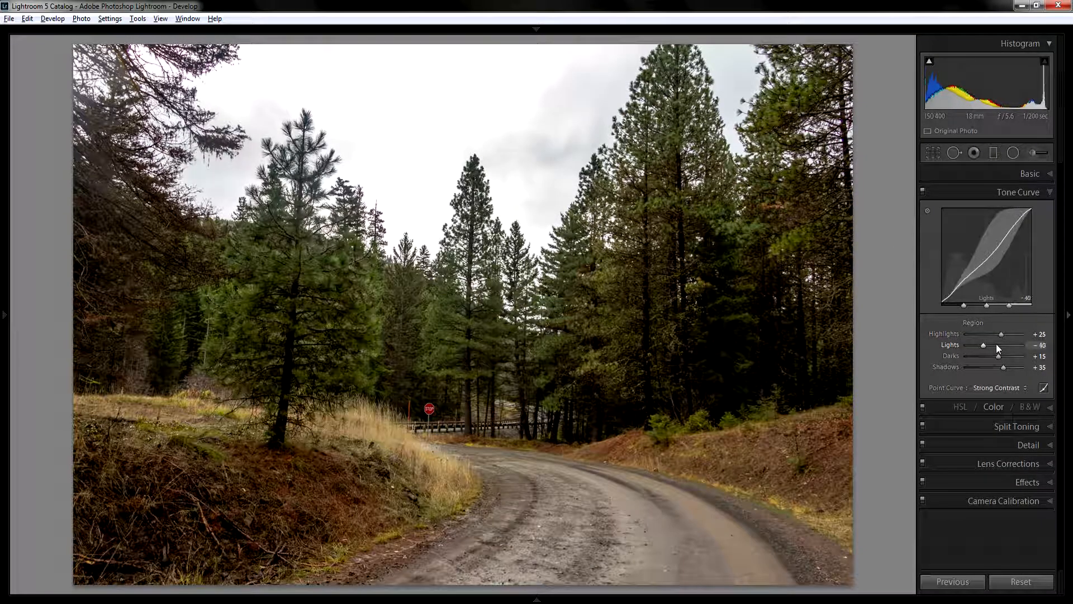
key(Down)
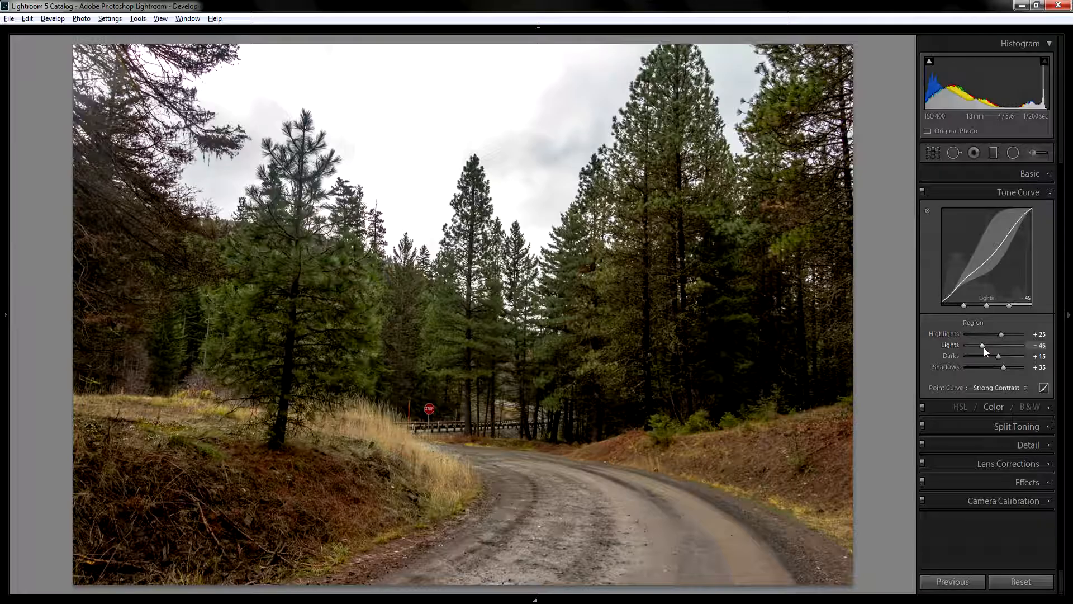
Step: Try the tone curve with its lights reset to zero, and undo that reset
click(1045, 175)
click(1044, 173)
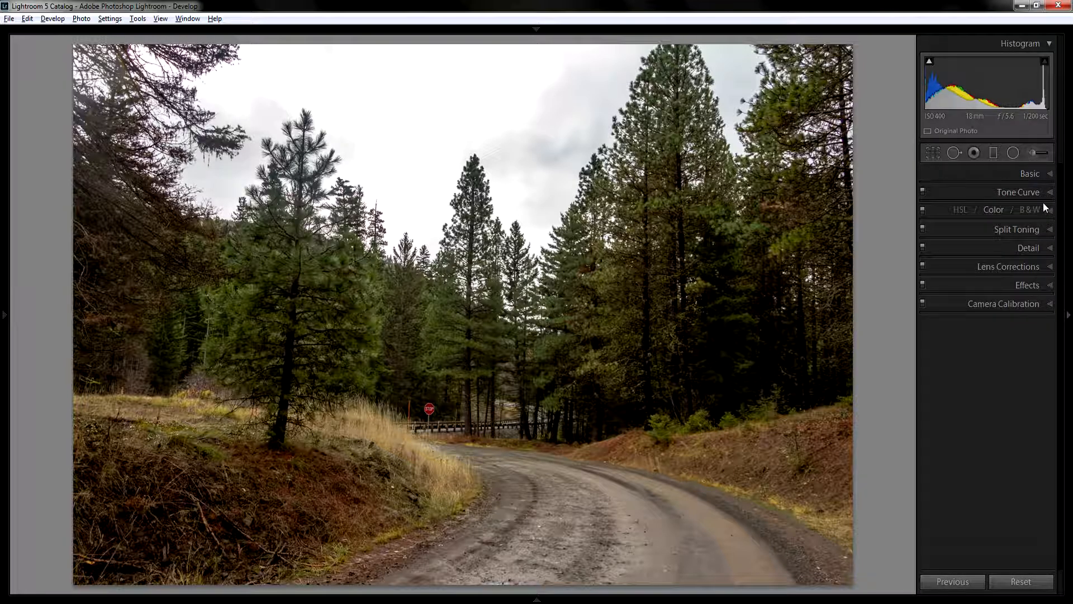
click(1034, 193)
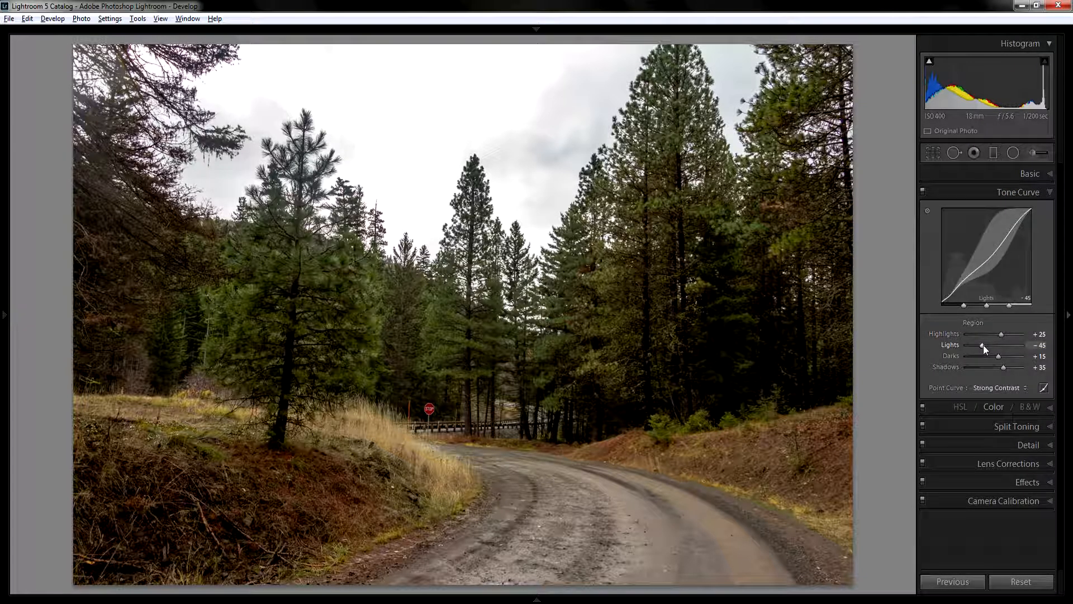
double_click(984, 344)
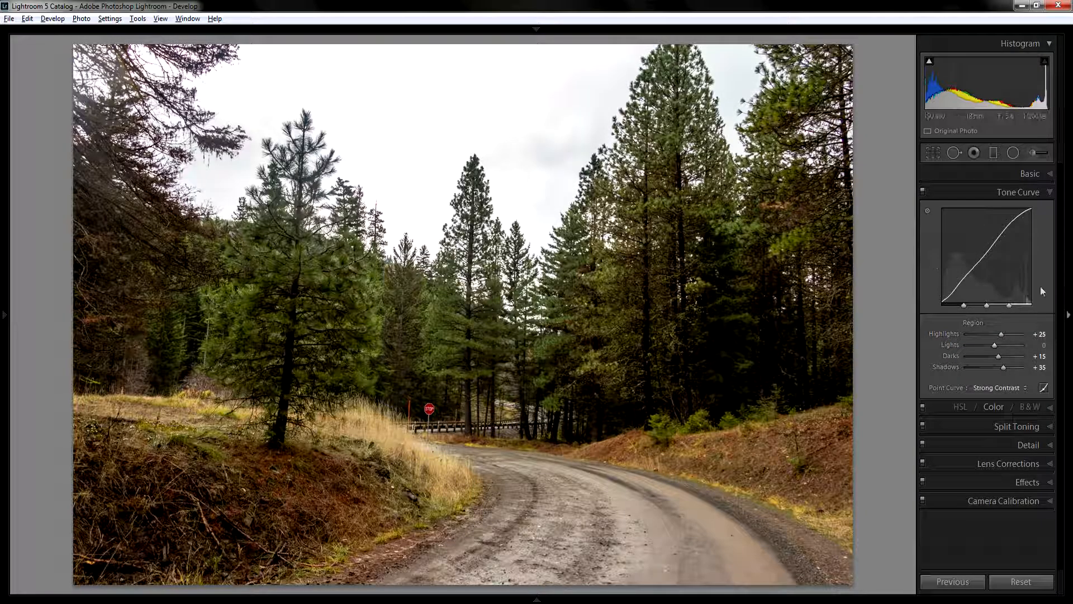
key(ctrl+z)
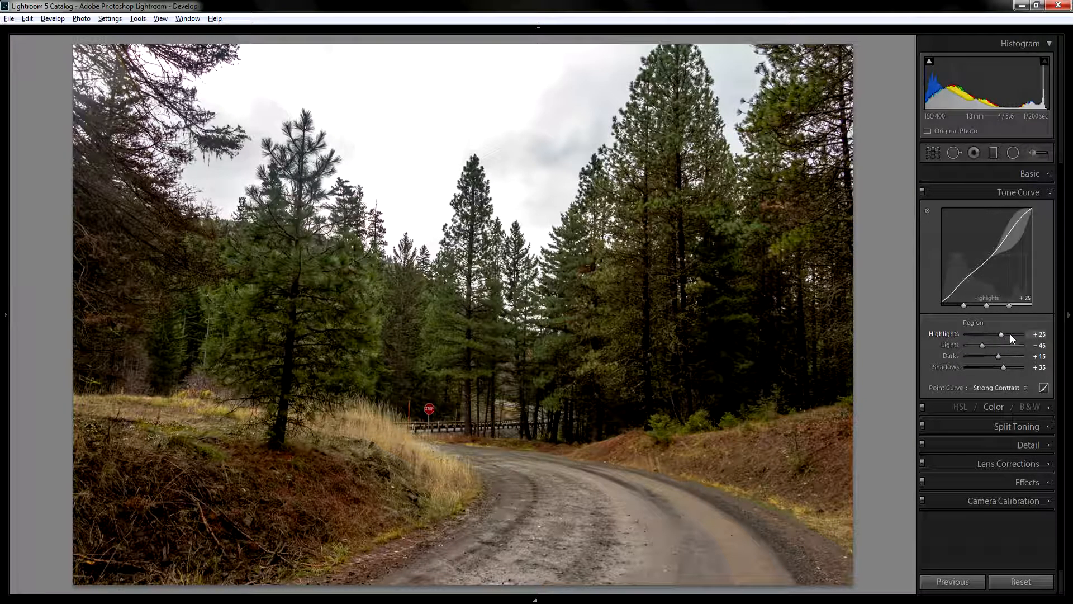
Step: Test the tone curve with its highlights reset to zero, return them to +25 and close the tone curve settings
double_click(1001, 337)
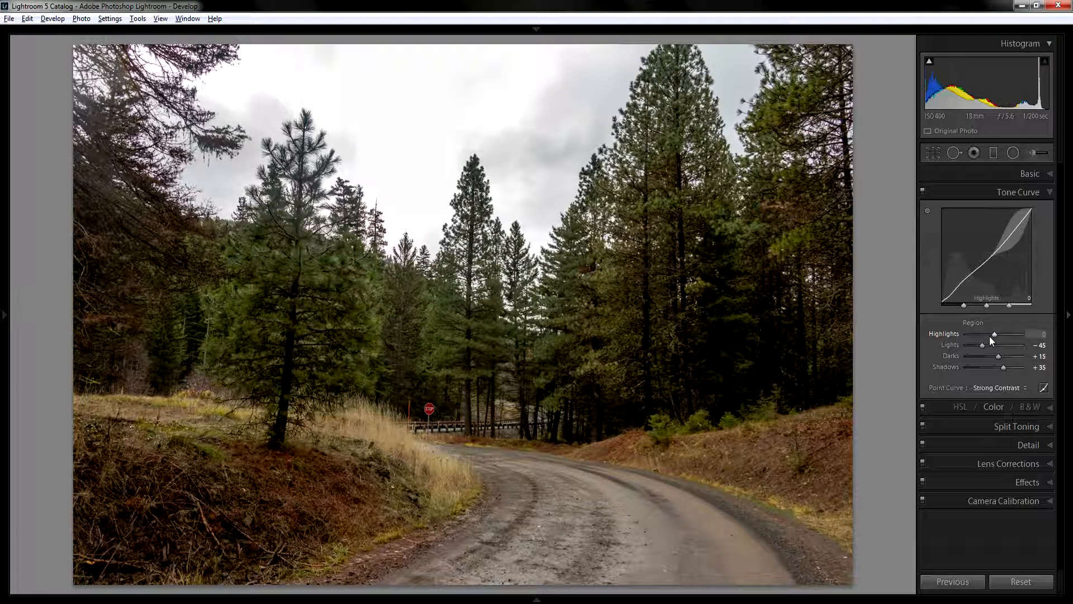
key(Up)
key(Up)
key(Up)
key(Up)
key(Up)
key(Up)
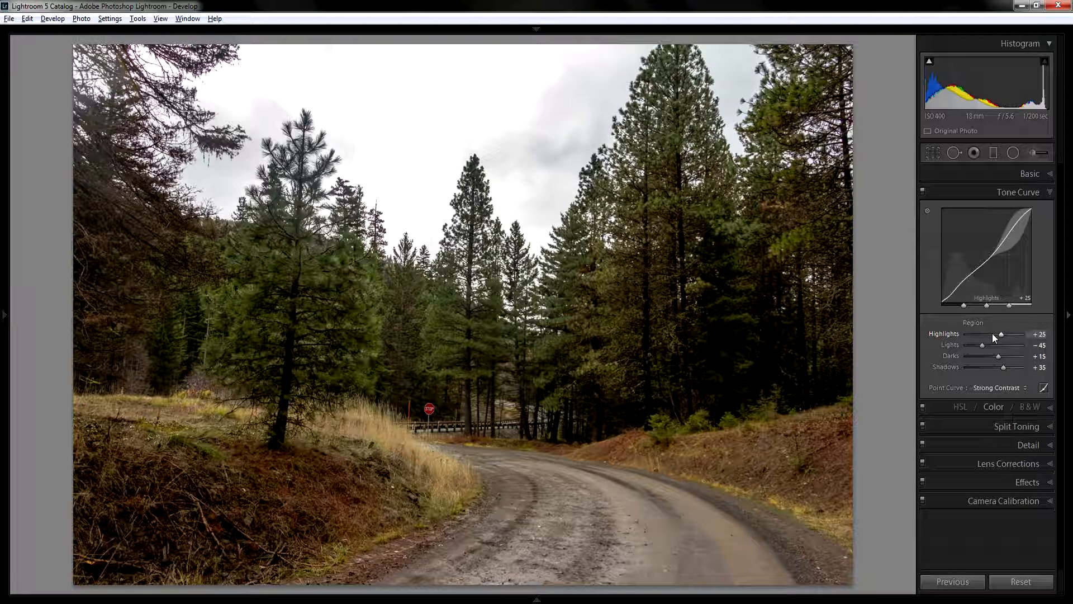
key(Up)
click(1045, 192)
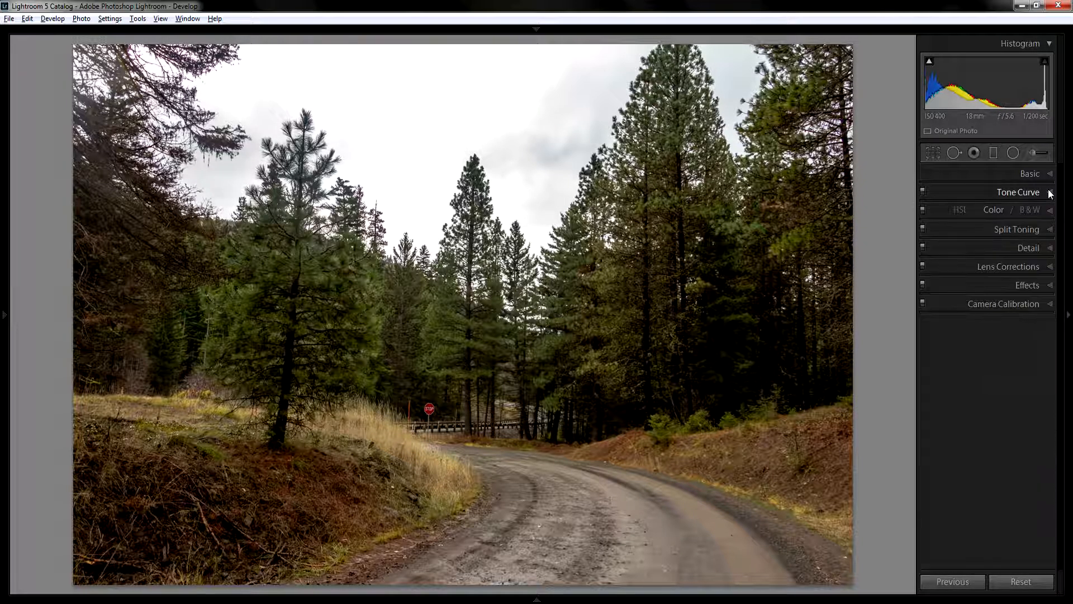
Step: Compare the before and after versions of the forest road photo
key(backslash)
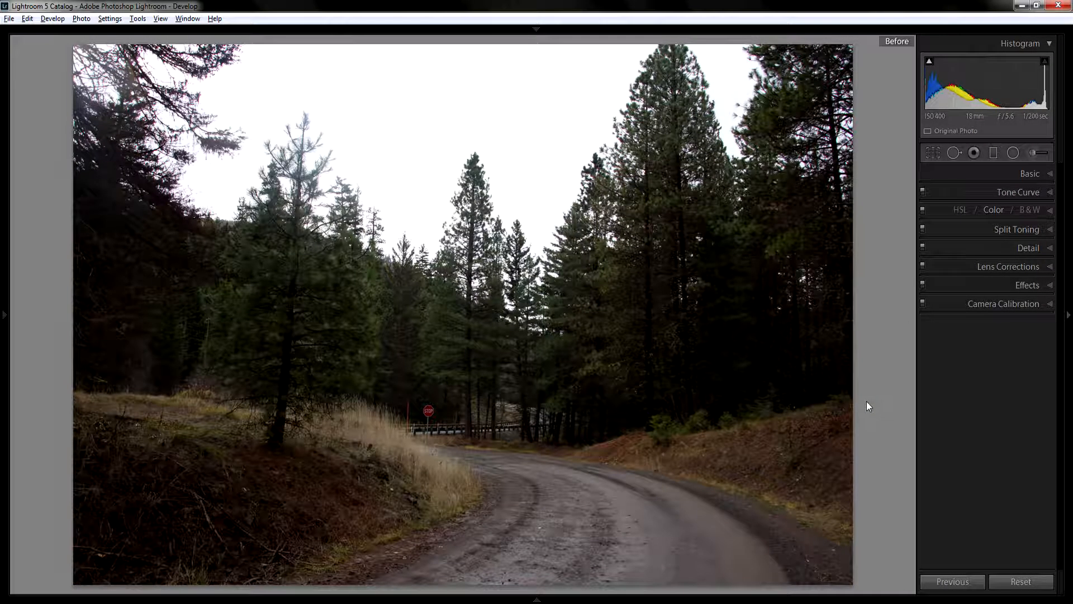
key(backslash)
key(backslash)
key(backslash)
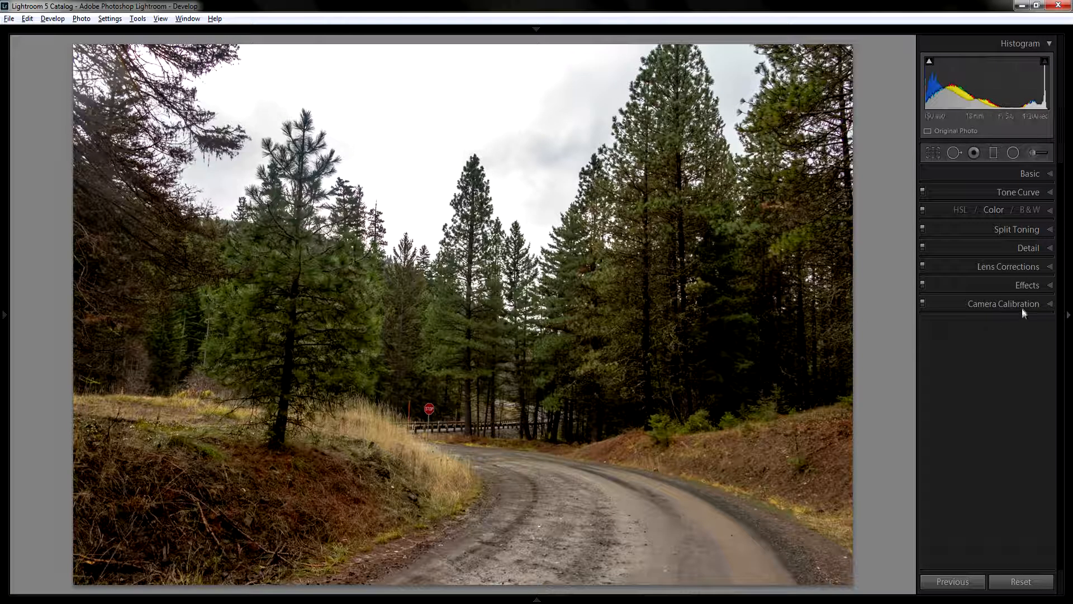
Step: Shift the HSL hues to -4 for red, -7 for orange and -35 for yellow, and reset the green hue to 0
click(961, 209)
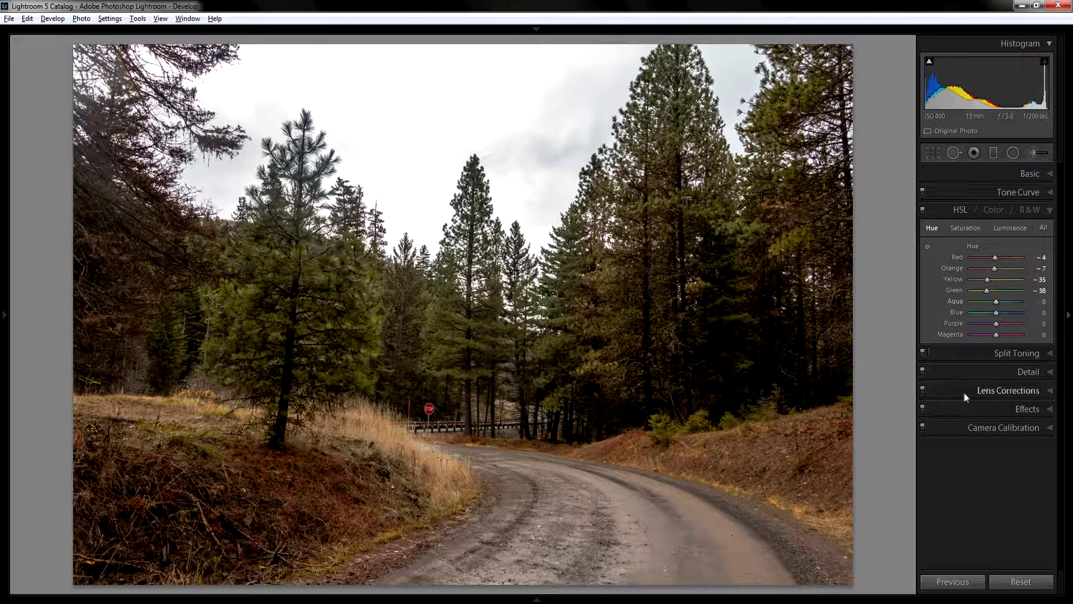
key(ctrl+z)
double_click(985, 290)
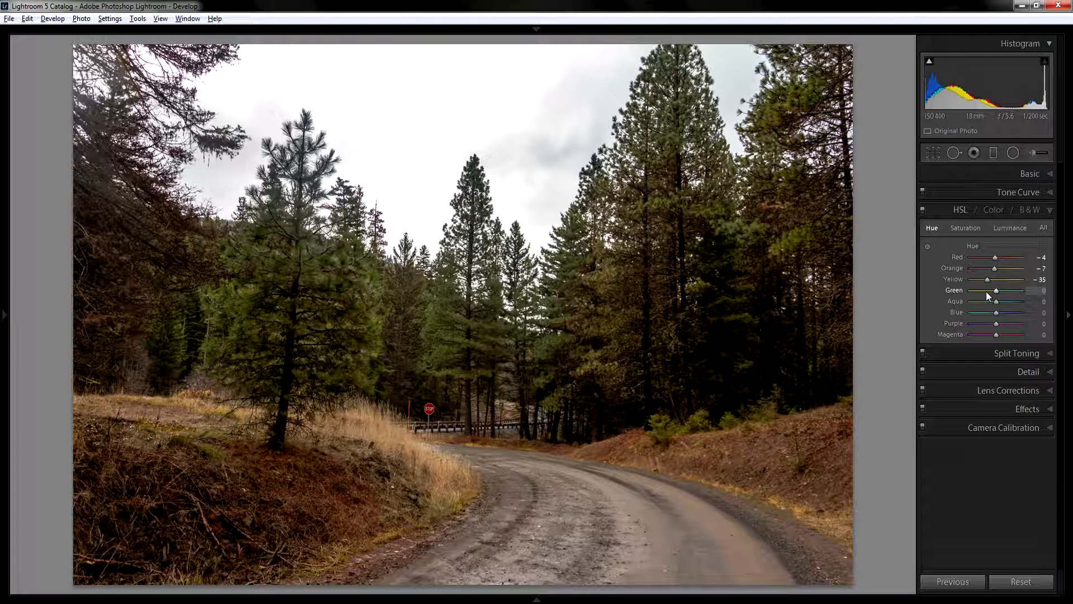
Step: Undo the green hue reset, and try shifting the blue and purple hues before resetting both to zero
key(ctrl+z)
drag(1004, 311, 963, 301)
double_click(968, 313)
drag(998, 323, 1023, 326)
double_click(1023, 324)
Step: Set the HSL saturation to +5 for red and +4 for orange
click(968, 230)
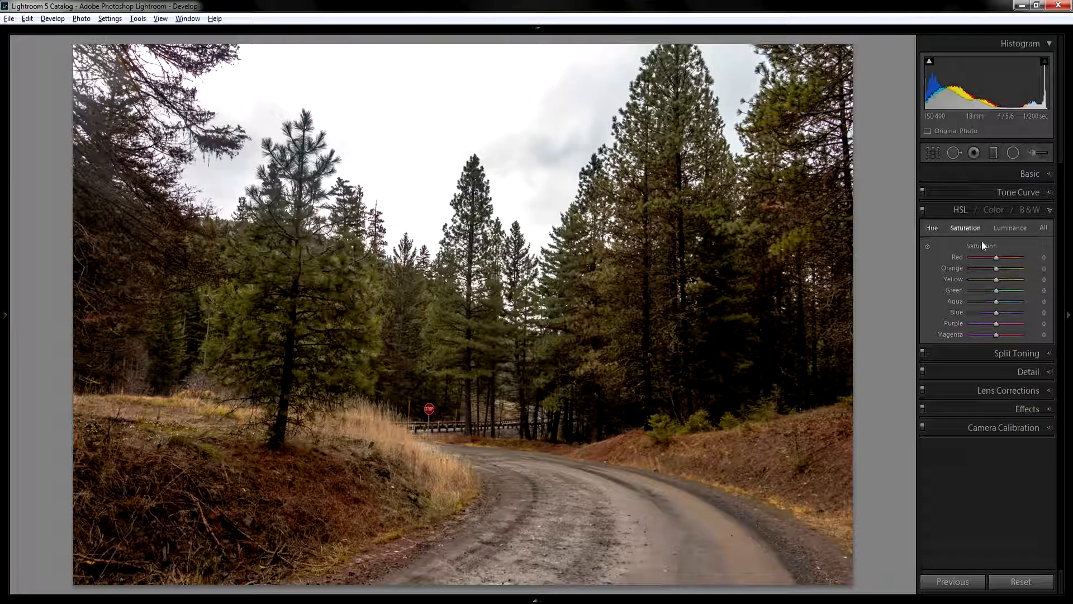
drag(994, 257, 1004, 269)
double_click(1003, 266)
drag(999, 267, 998, 268)
click(1039, 269)
key(Return)
Step: Raise the HSL saturation to +11 for yellow and +52 for green, leaving blue at zero
drag(996, 279, 1006, 281)
double_click(1006, 280)
click(997, 280)
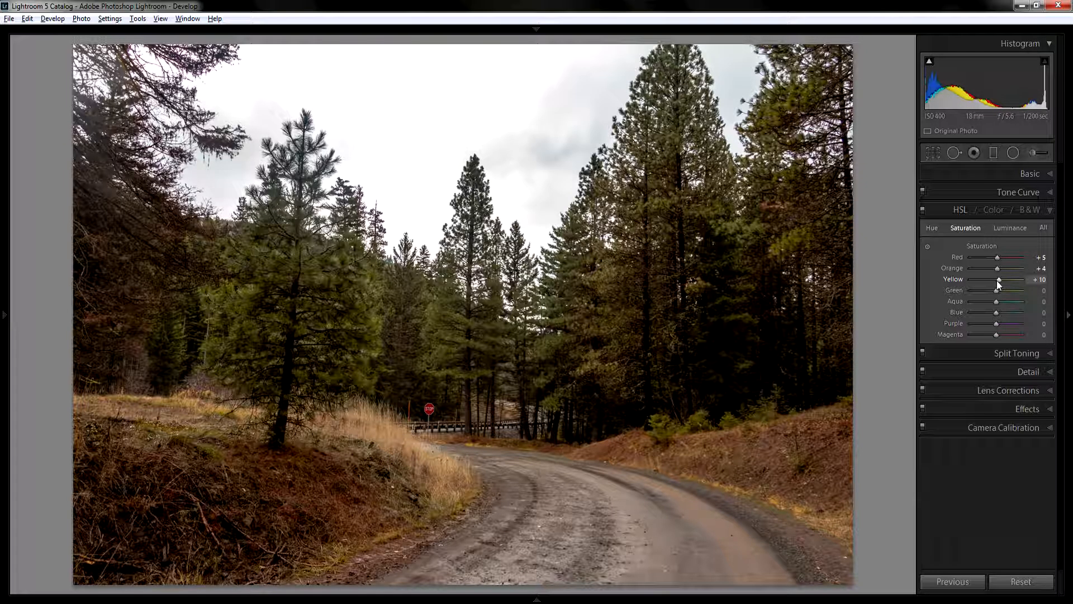
click(1040, 280)
key(Return)
double_click(1013, 290)
click(1012, 291)
click(1025, 312)
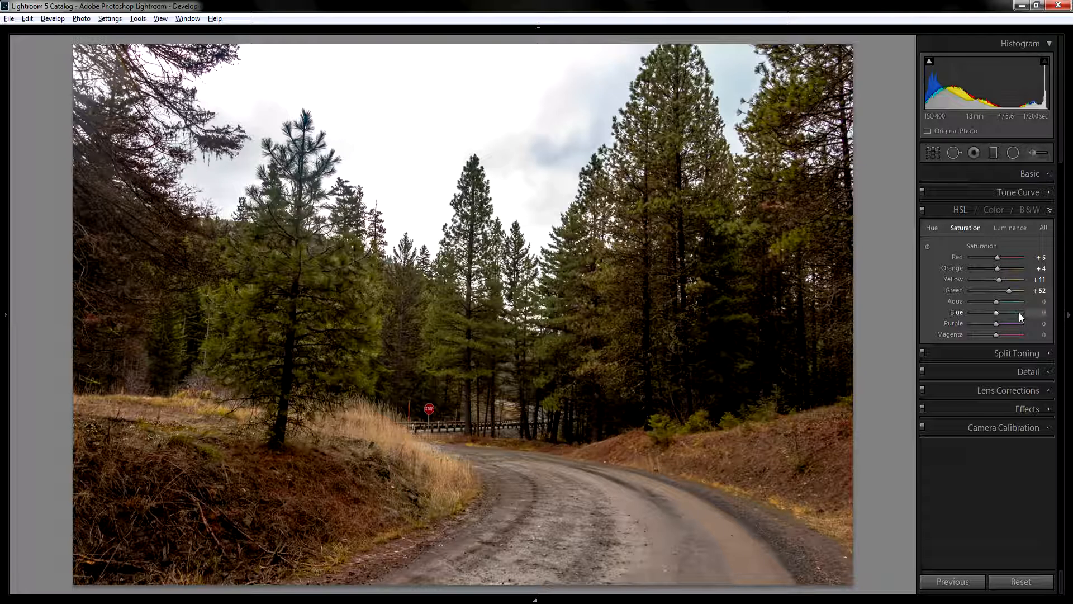
click(1022, 311)
Step: Set the HSL luminance to +44 for red, +33 for orange, +12 for yellow and +42 for green
click(1010, 228)
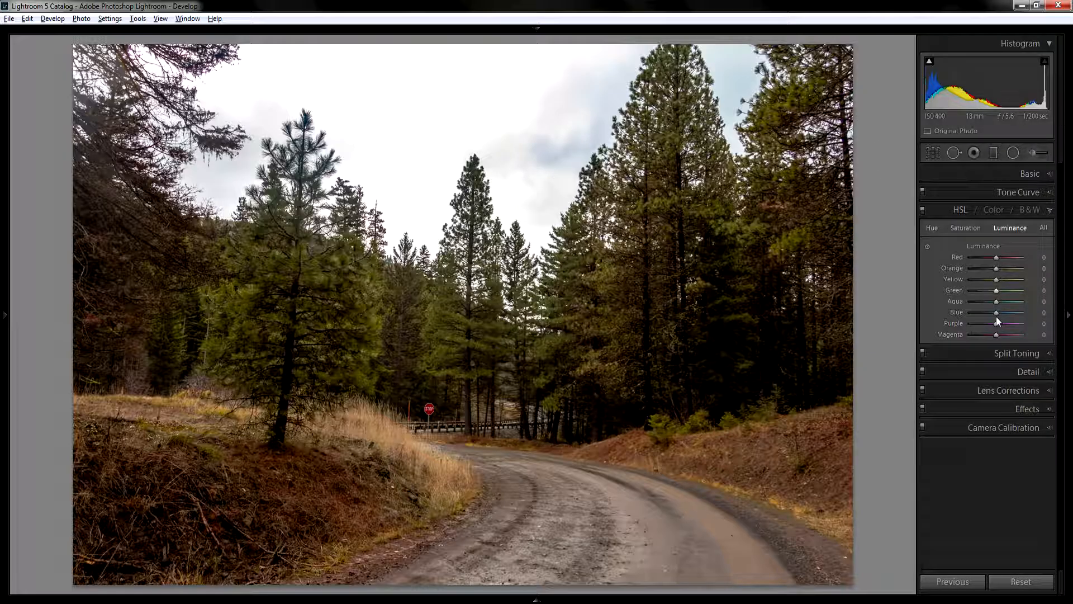
drag(994, 261, 988, 262)
double_click(988, 263)
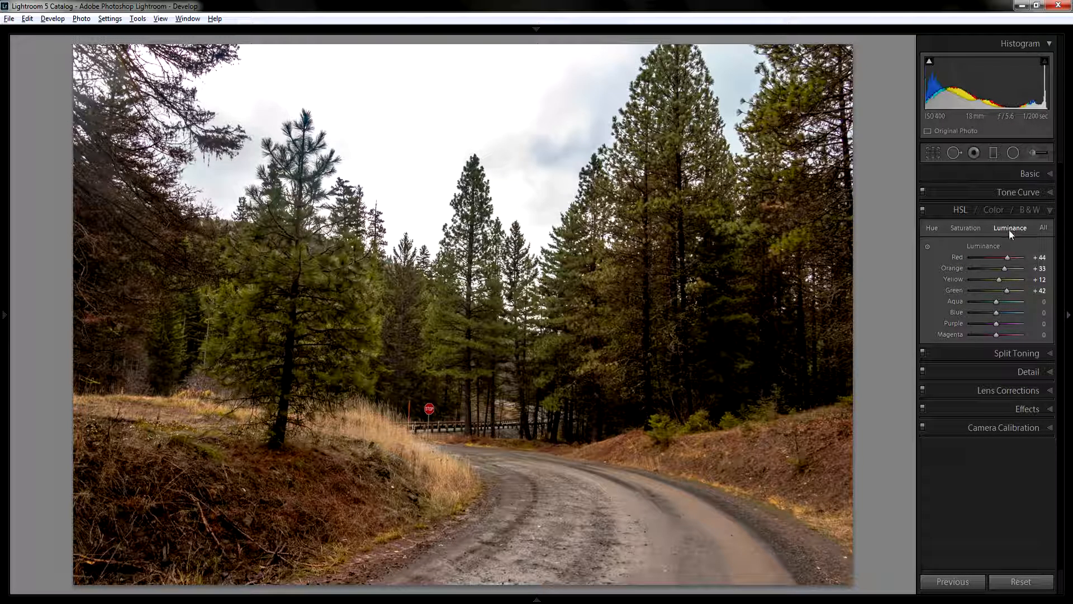
Step: Compare the photo with the HSL adjustments off and on, and set the aqua and blue luminance to -100
click(924, 211)
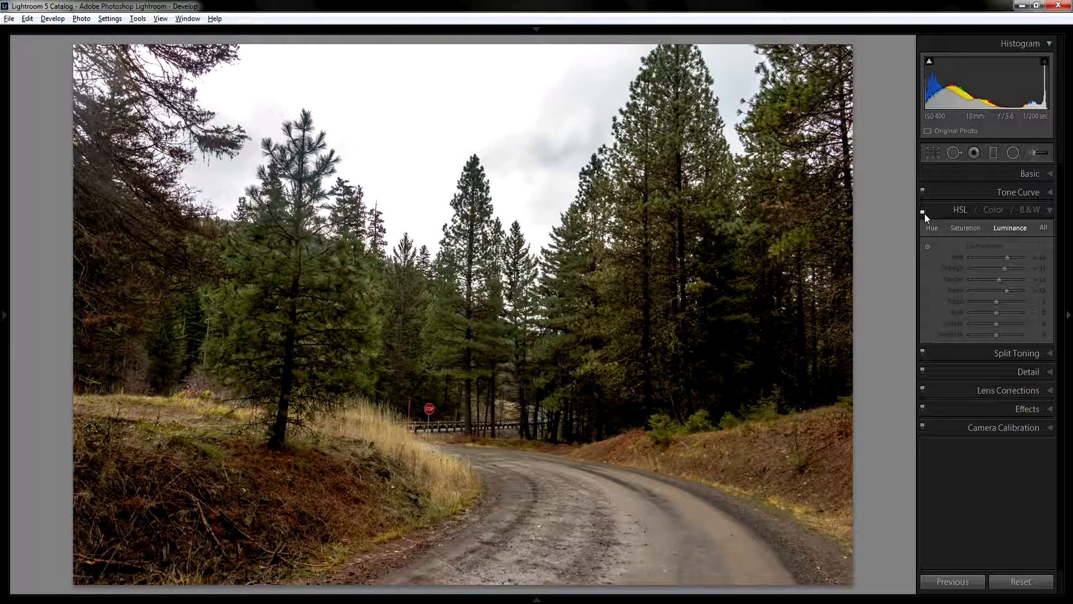
click(925, 213)
click(925, 213)
click(925, 213)
click(925, 214)
drag(996, 312, 932, 303)
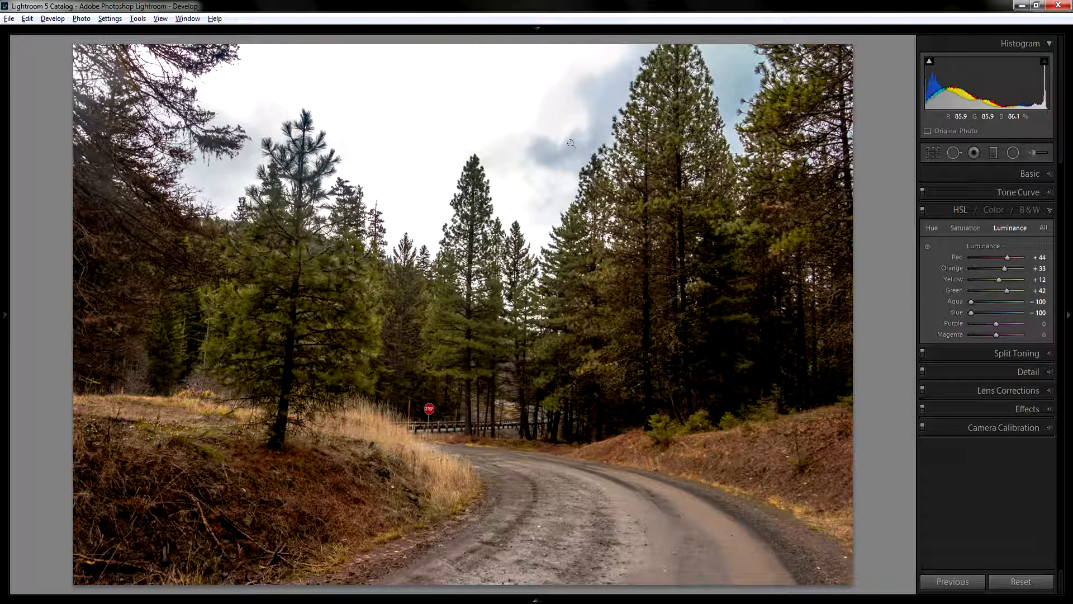
Step: Add a slightly tilted graduated filter from the sky down into the trees, with its exposure at -0.40
key(m)
drag(460, 175, 445, 337)
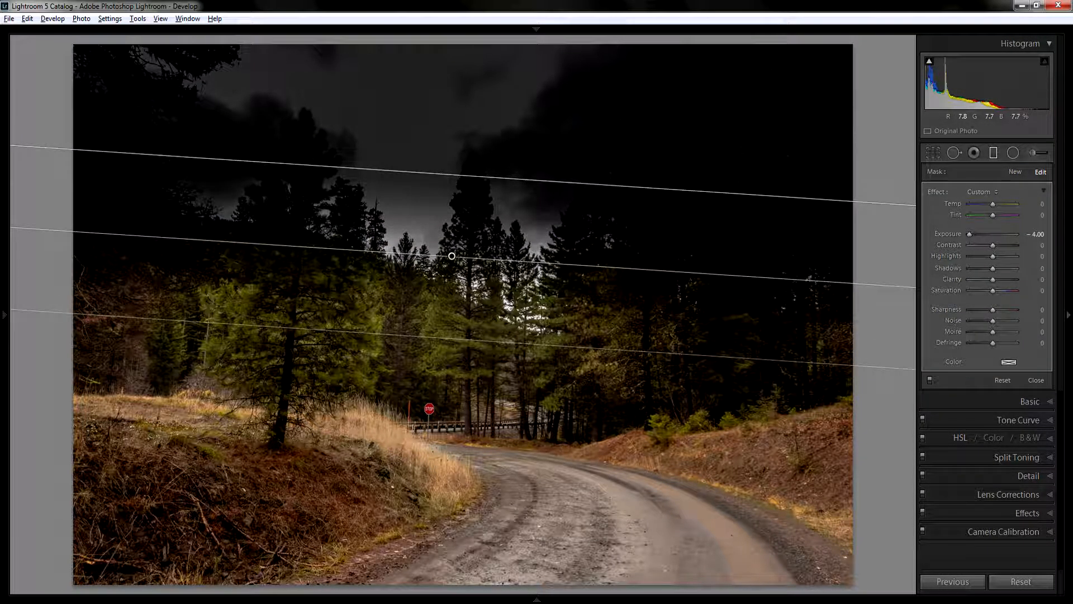
drag(451, 175, 522, 119)
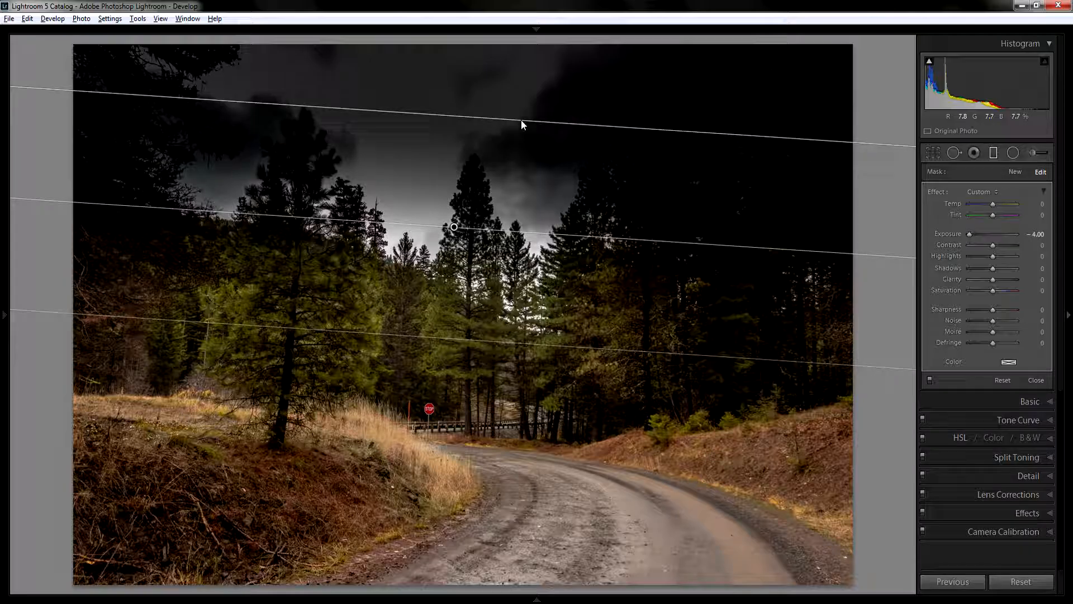
drag(972, 232, 992, 234)
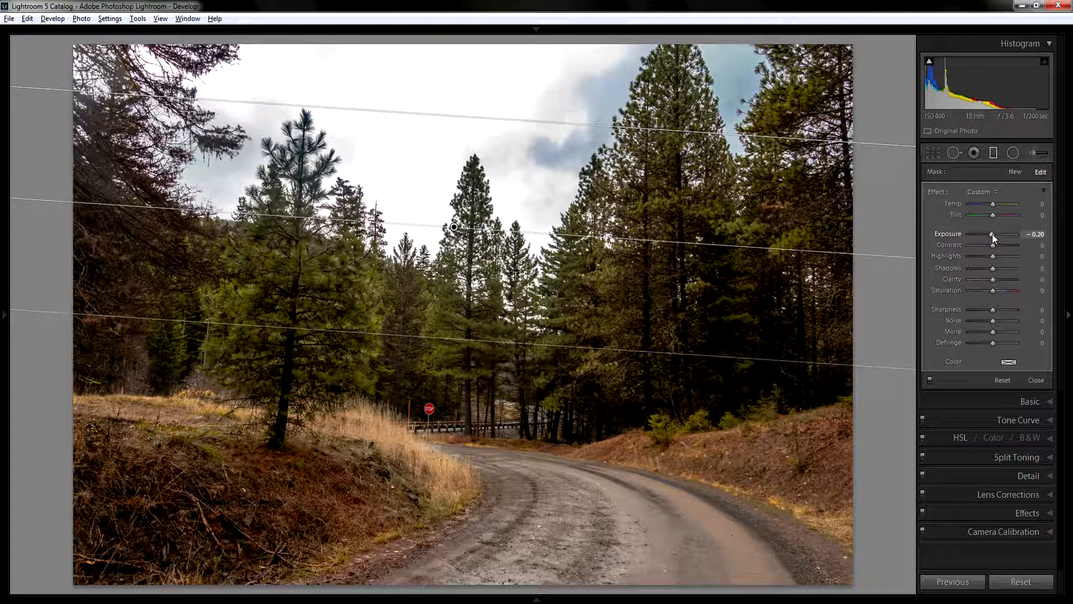
drag(991, 234, 990, 234)
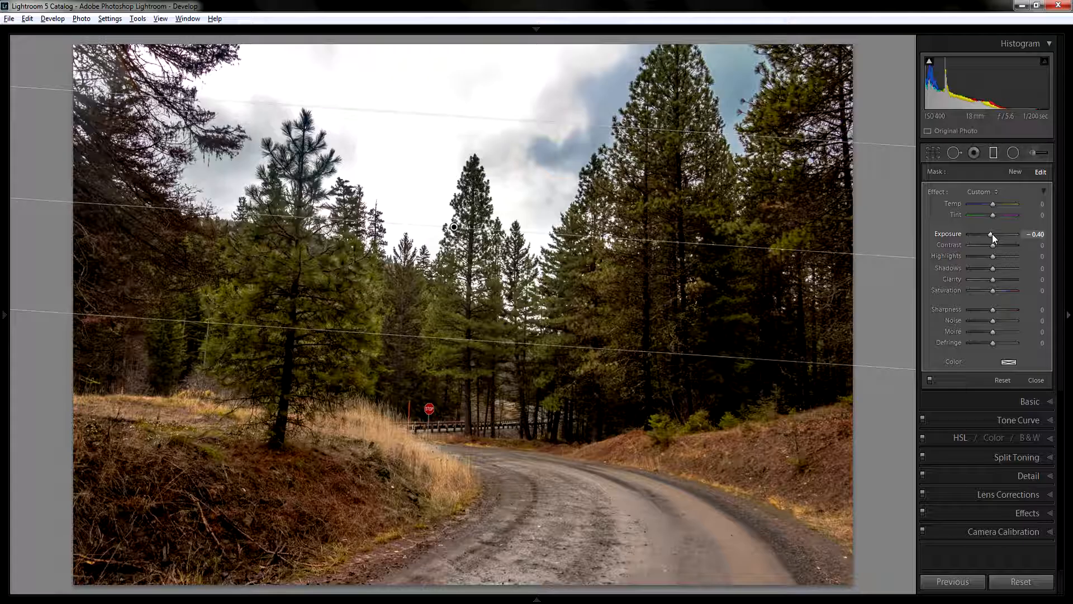
Step: Set the graduated filter's tint to 29, contrast to 24, highlights to -4 and shadows to 21
click(1002, 216)
drag(1002, 215, 1027, 220)
click(983, 204)
double_click(983, 204)
click(1000, 215)
click(998, 244)
click(997, 268)
drag(995, 271, 996, 271)
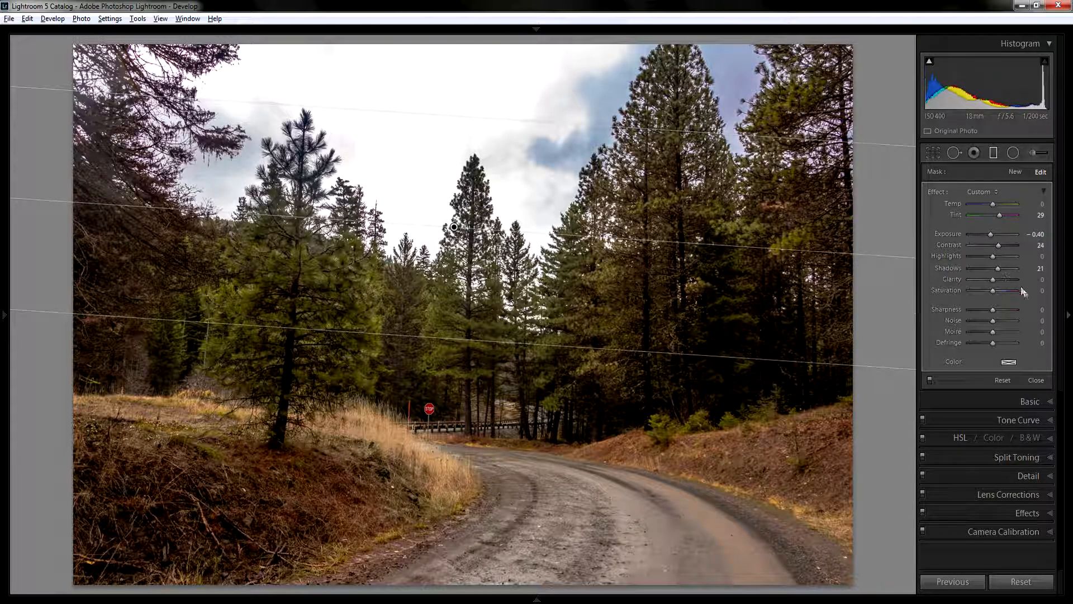
click(983, 256)
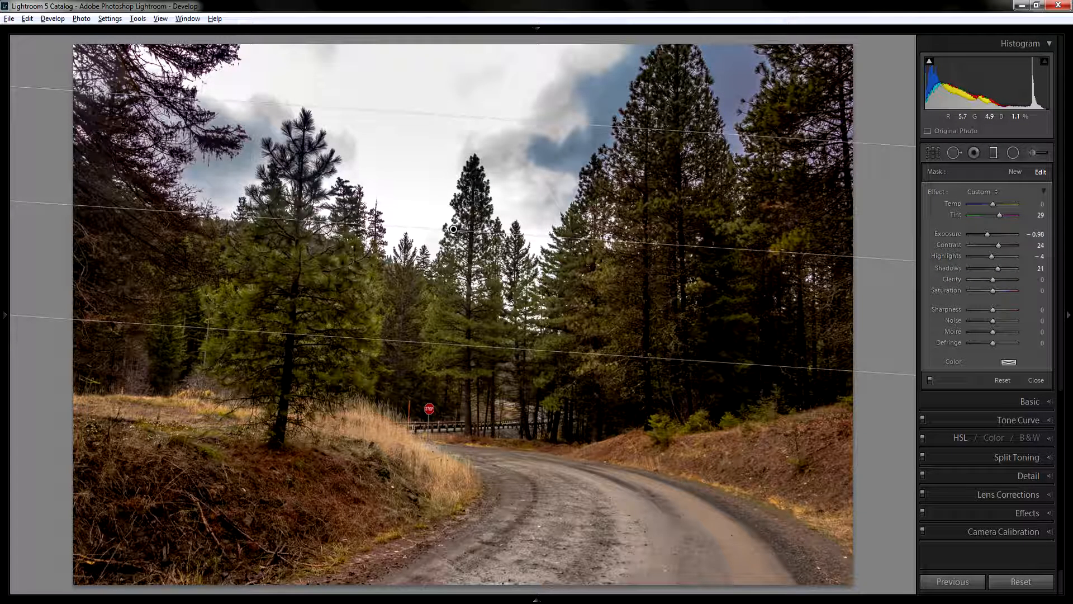
Step: Extend the graduated filter's lower edge further down towards the road and raise its exposure to -0.48
drag(454, 345, 453, 363)
drag(652, 376, 652, 393)
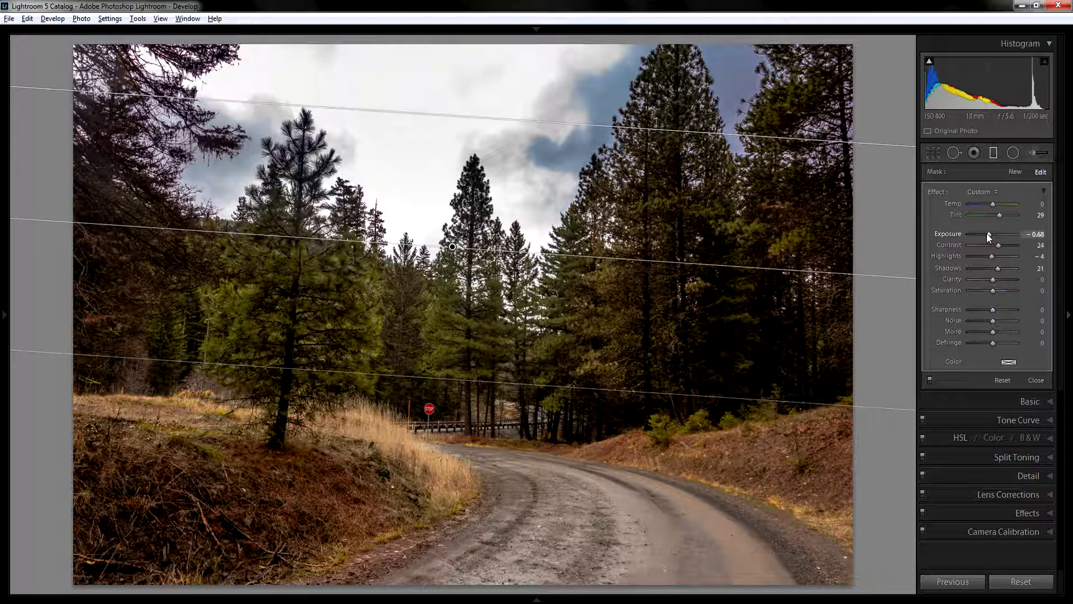
key(Up)
key(Up)
key(Up)
key(Up)
Step: Try the graduated filter's highlights at -19 and undo the change
key(Down)
key(Down)
key(Down)
key(Down)
key(Down)
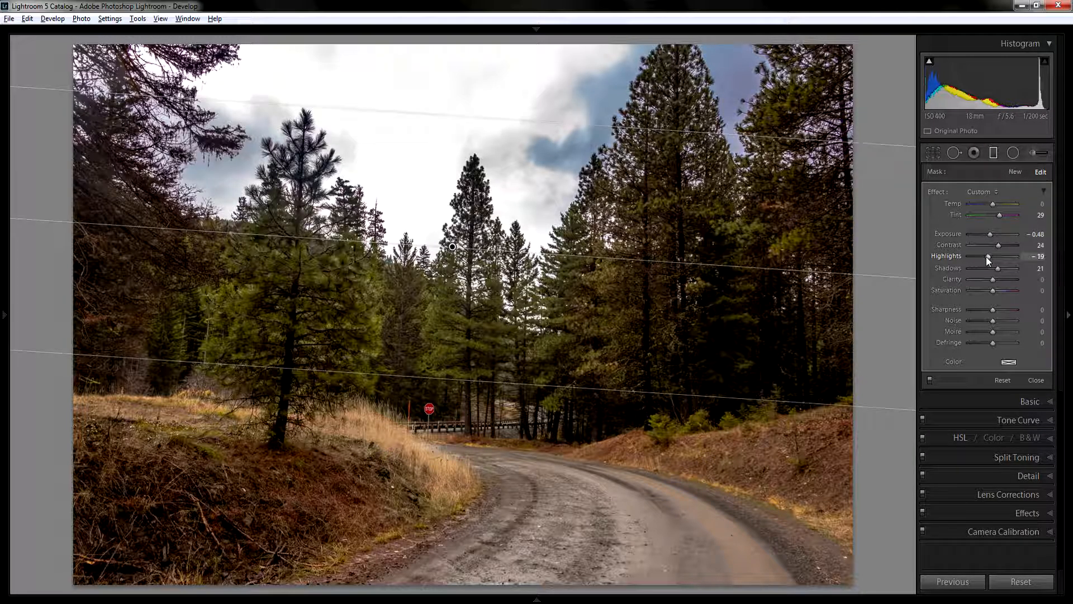
key(ctrl+z)
Step: Set the graduated filter's exposure to -0.42
key(BackSpace)
key(Return)
click(1038, 234)
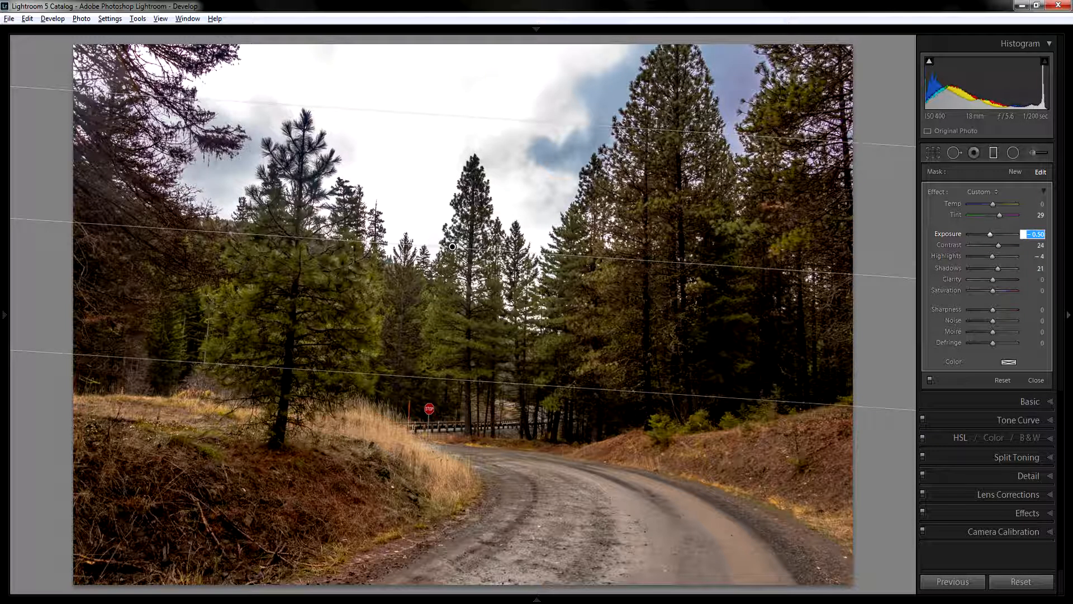
click(1043, 235)
text(2)
key(Return)
Step: Set the graduated filter's clarity and saturation to 36, its tint to 37 and its temperature to -1
click(1002, 280)
drag(1002, 280, 1001, 280)
click(1001, 290)
click(998, 203)
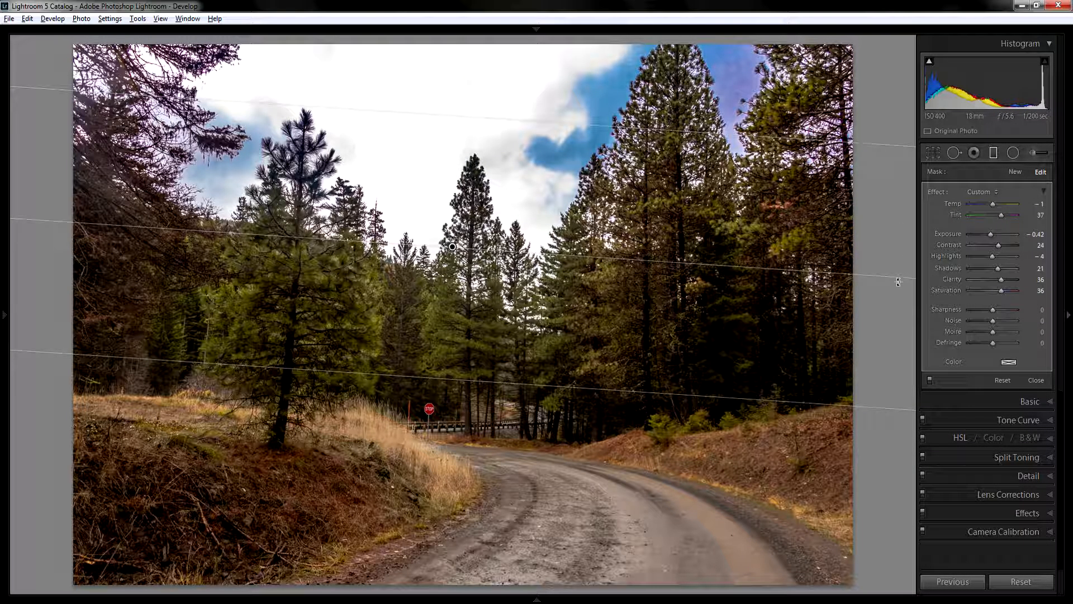
Step: Delete the sky's graduated filter to compare the photo without it, and undo the deletion
click(479, 359)
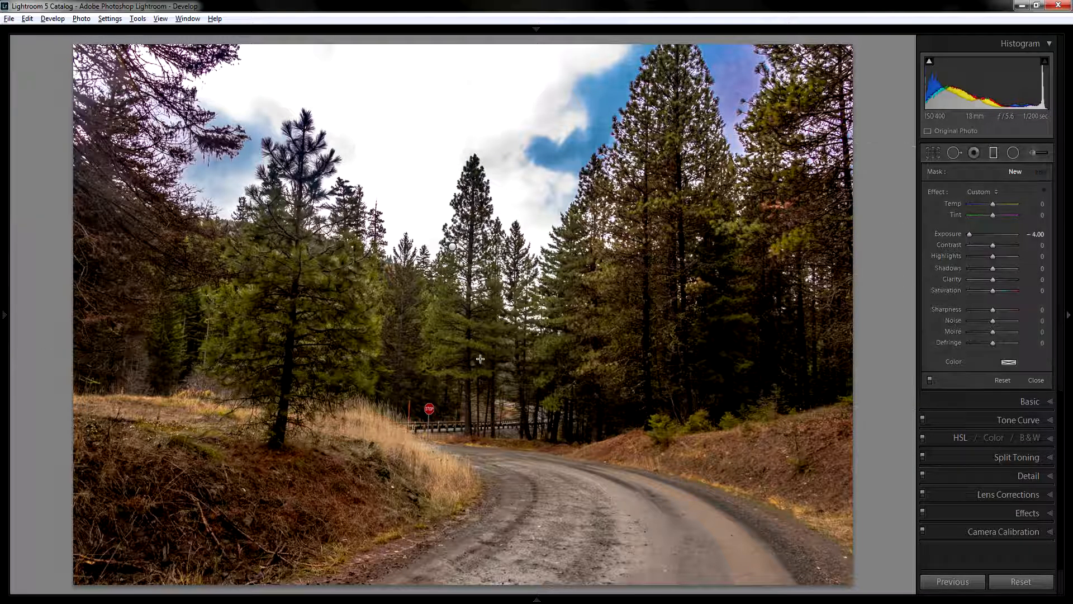
click(453, 247)
right_click(455, 248)
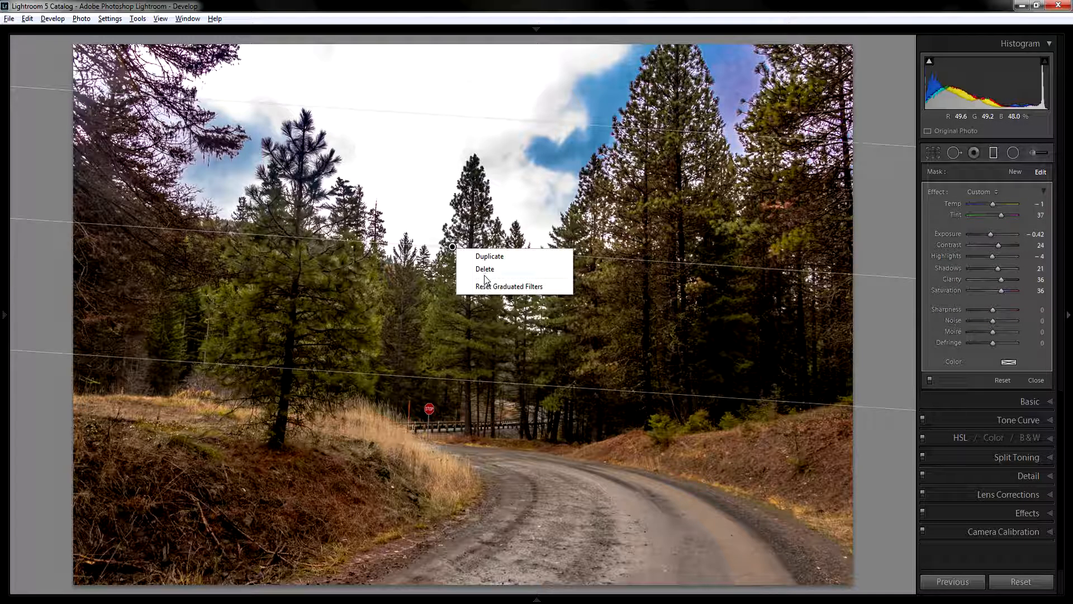
click(484, 271)
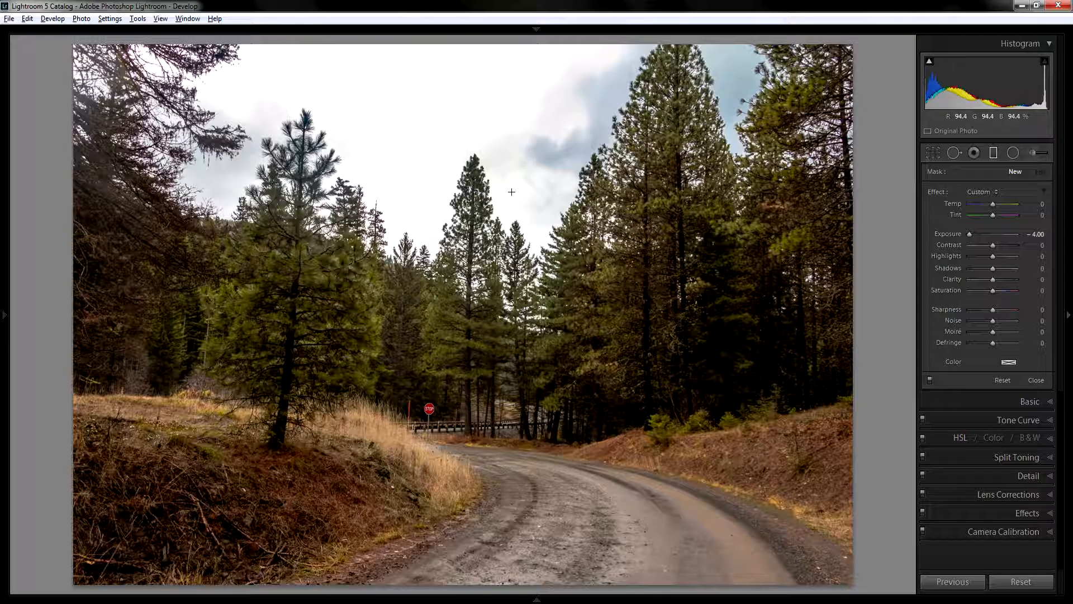
key(ctrl+z)
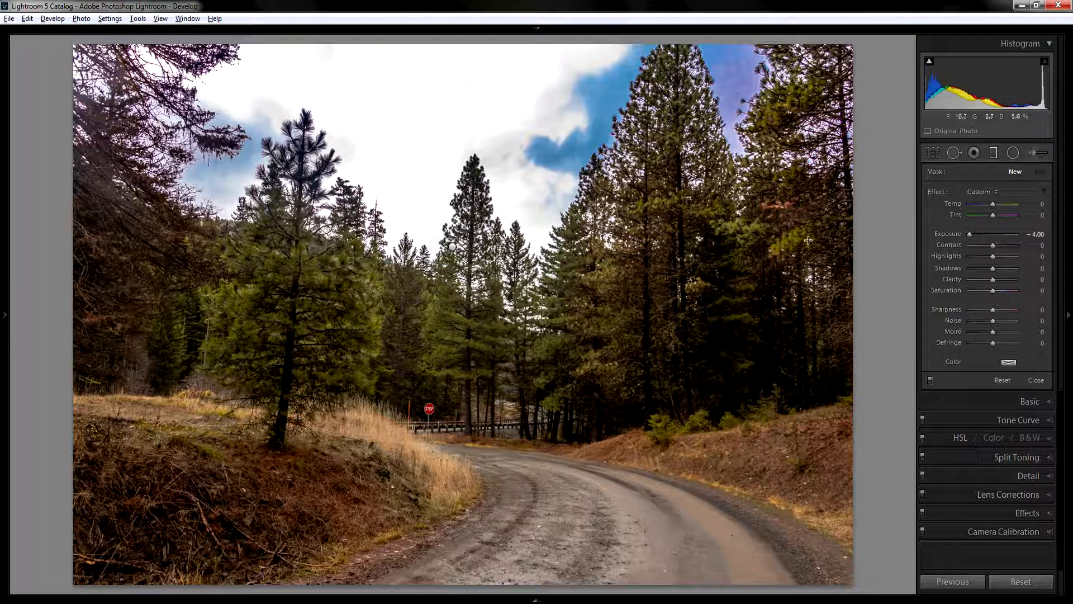
Step: Close the graduated filter and set the sharpening amount to 70, checking the trees at 2:1
key(m)
key(ctrl+5)
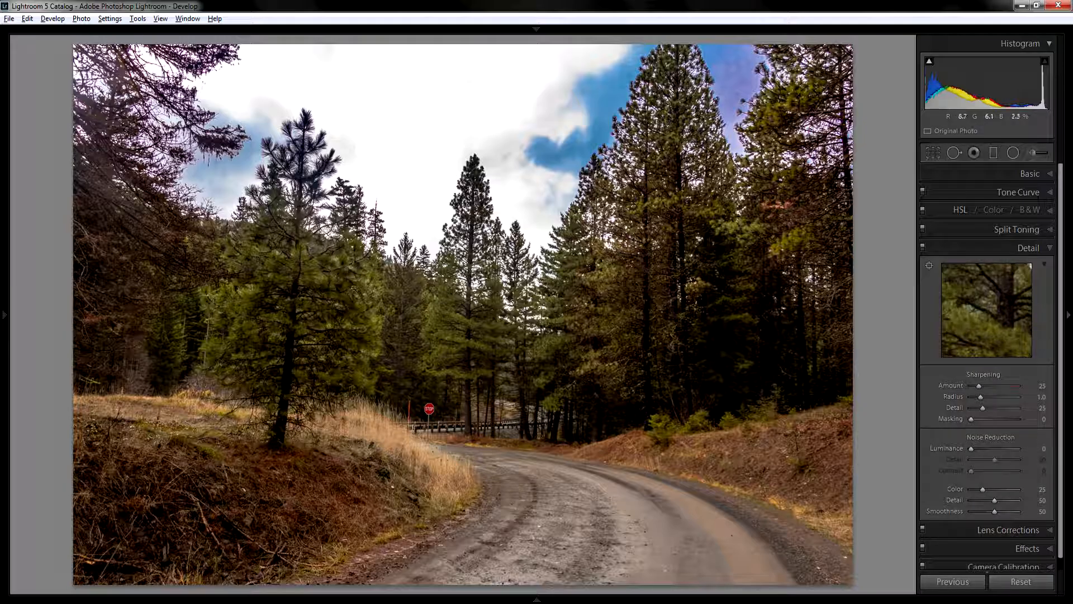
click(354, 289)
mouse_move(1, 105)
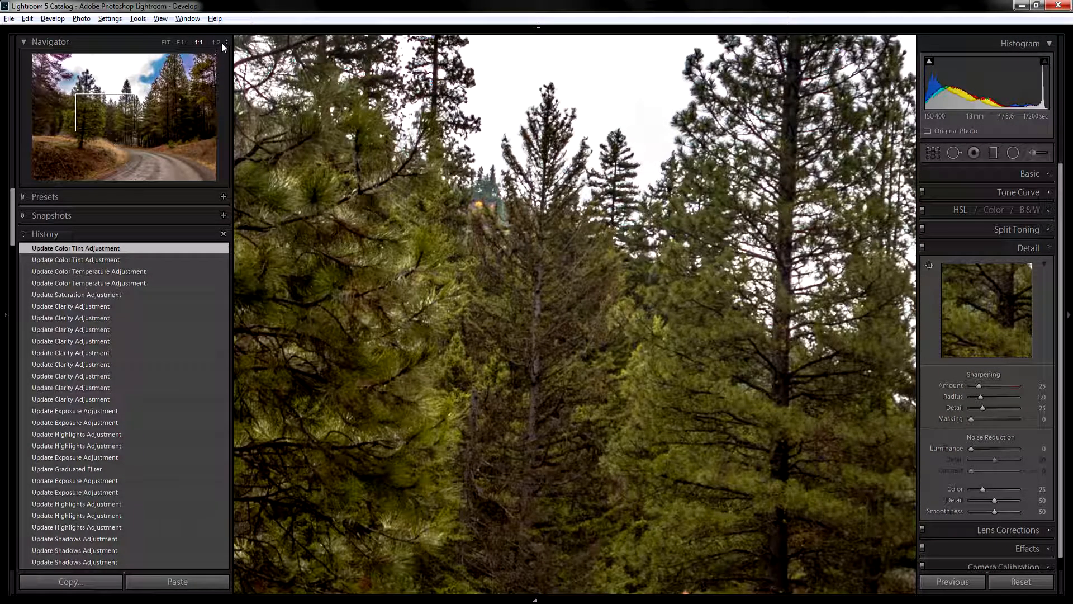
click(222, 42)
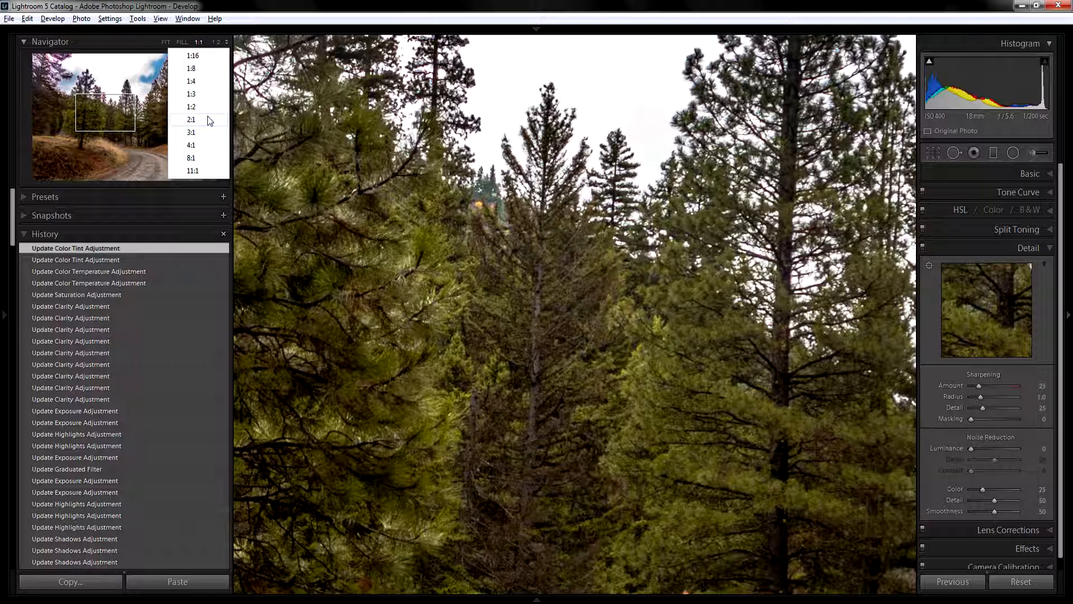
click(208, 120)
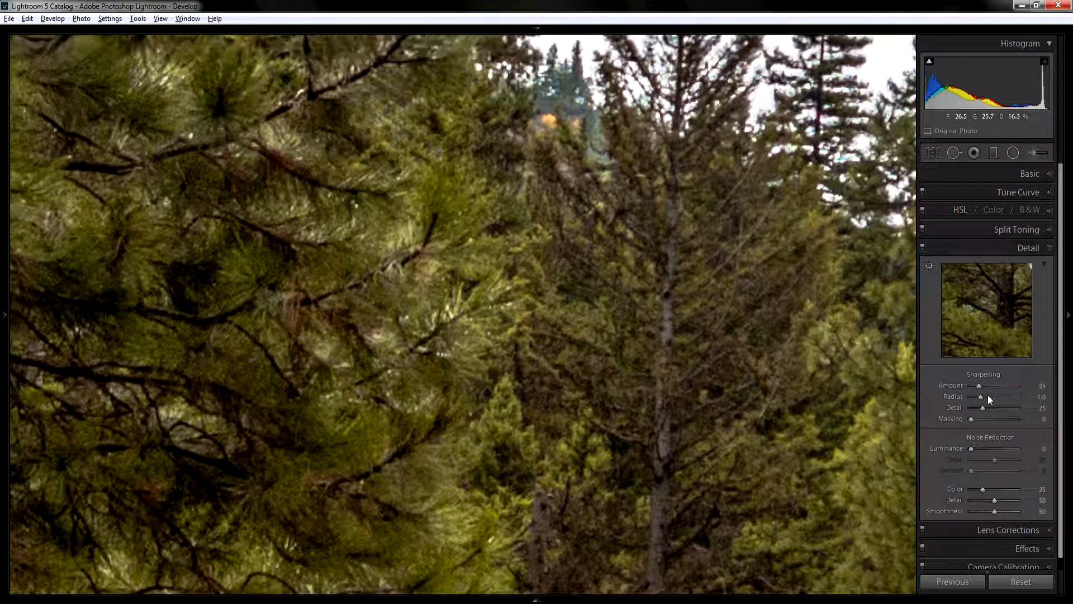
key(Up)
key(Up)
key(Up)
key(Up)
key(Up)
key(Up)
key(Up)
key(Up)
key(Up)
key(Up)
key(Up)
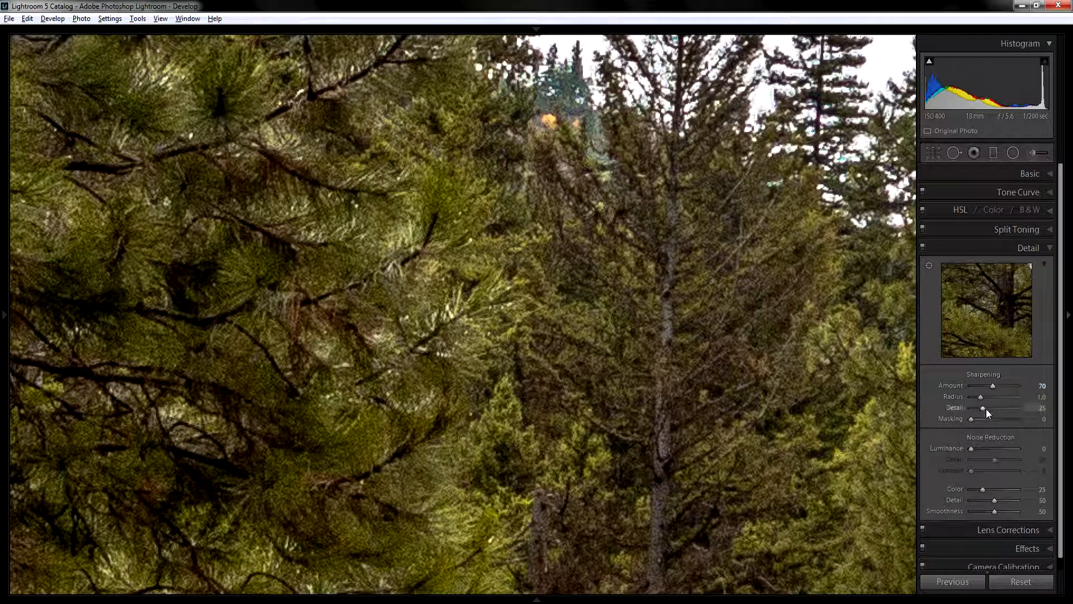
Step: Set the sharpening detail to 55
key(Up)
key(Up)
key(Up)
key(Up)
key(Up)
key(Up)
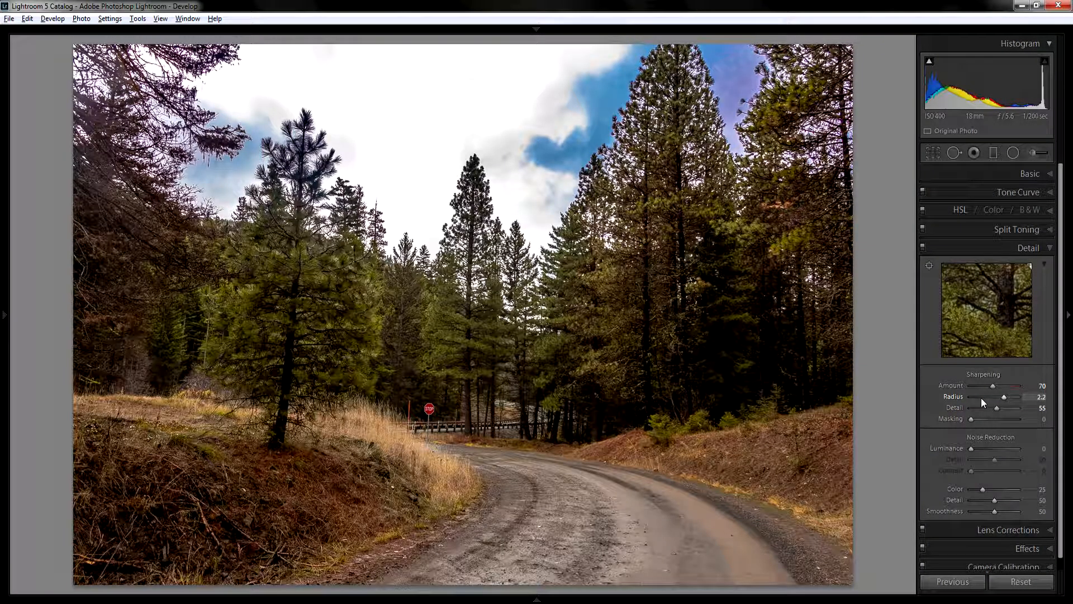
Step: Test the sharpening radius at its highest and lowest values, and bring it back to a middle value
key(Up)
key(Up)
drag(1021, 401, 934, 404)
drag(971, 396, 995, 398)
Step: Open the split toning settings and give the highlights a hue of 60 with saturation 15
click(1045, 233)
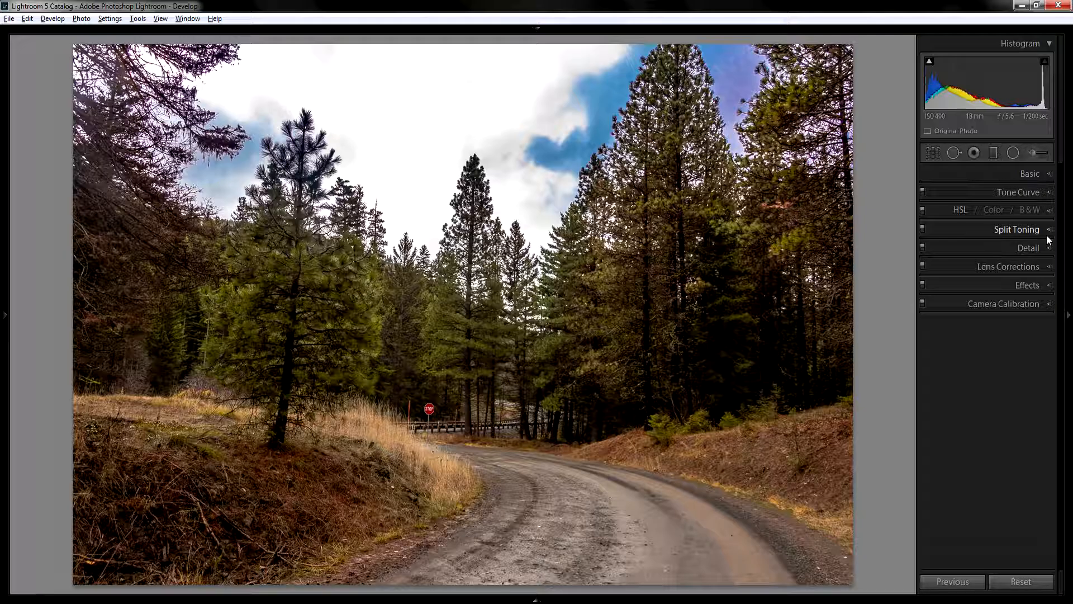
key(Up)
key(Up)
key(Up)
key(Up)
key(Up)
key(Up)
key(Up)
key(Up)
key(Up)
key(Up)
key(Up)
key(Up)
key(Up)
key(Up)
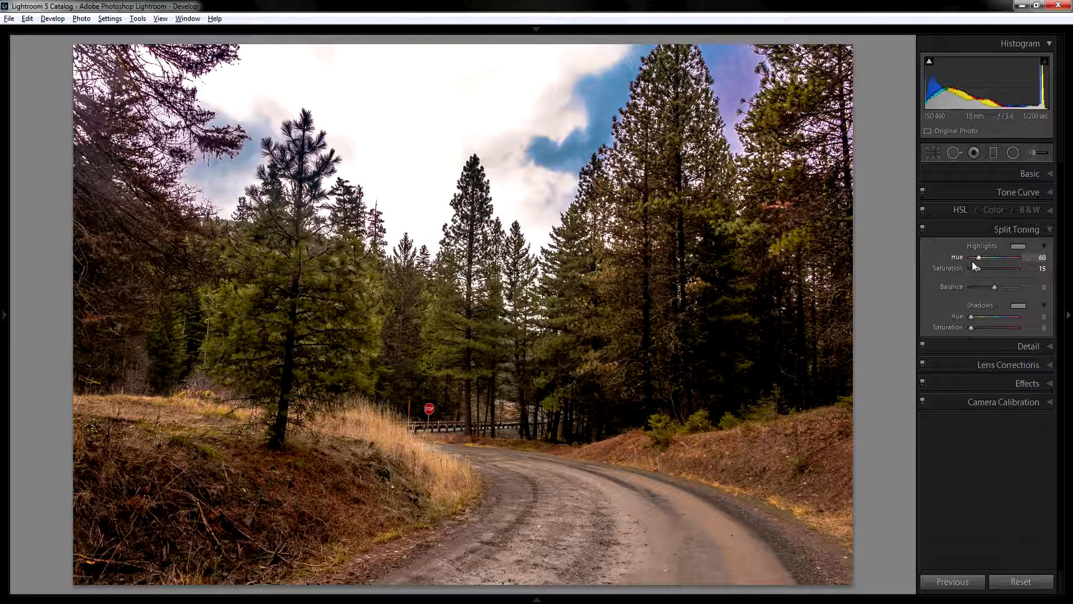
Step: Try split toning highlight hues of 85 and 245 on the photo
key(Down)
key(Down)
key(Down)
key(Down)
key(Down)
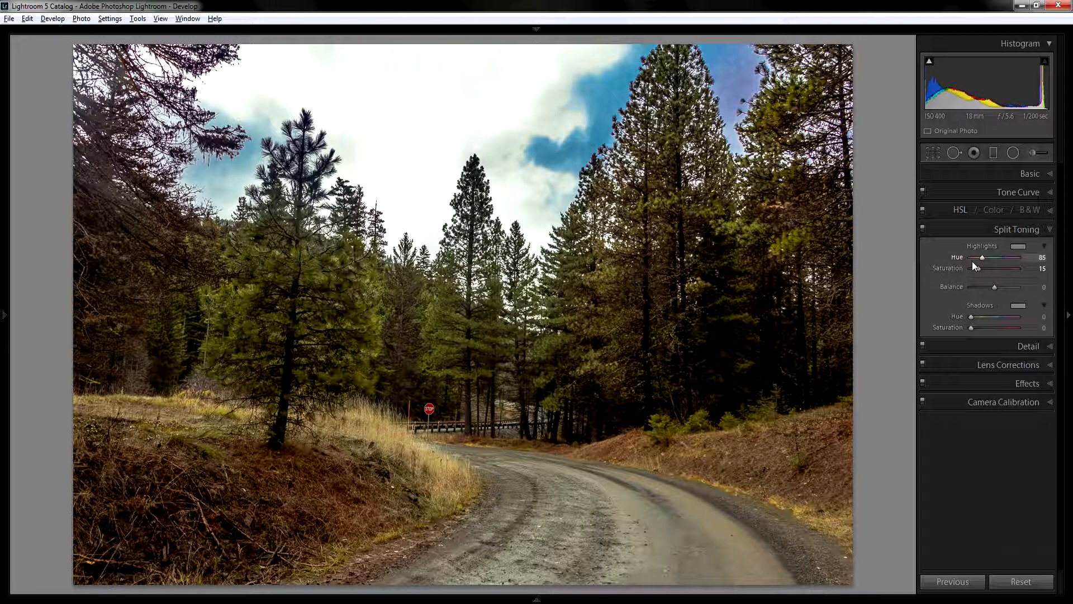
key(Down)
key(Down)
key(Up)
key(Up)
key(Up)
key(Up)
key(Up)
key(Up)
key(Up)
key(Up)
key(Up)
key(Up)
key(Up)
key(Up)
key(Up)
key(Up)
key(Up)
key(Up)
key(Up)
key(Up)
key(Up)
key(Up)
key(Up)
key(Up)
key(Up)
key(Up)
key(Up)
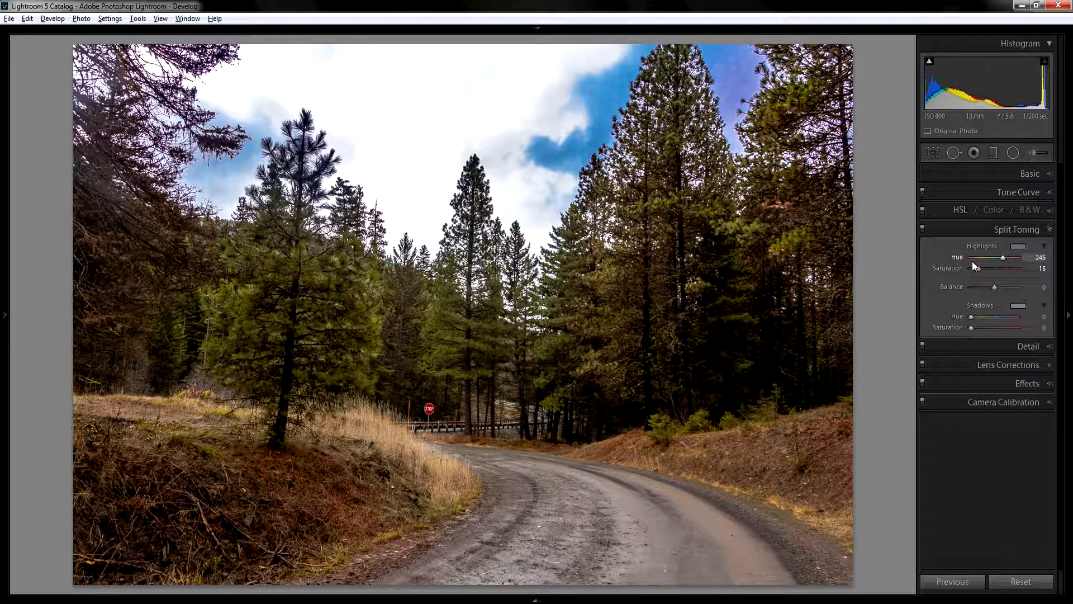
Step: Set split toning to highlights hue 75 and saturation 2, balance -48, and shadows hue 200 and saturation 2
key(Up)
key(Up)
key(Up)
key(Up)
key(Up)
key(Up)
key(Up)
key(Up)
key(Up)
key(Up)
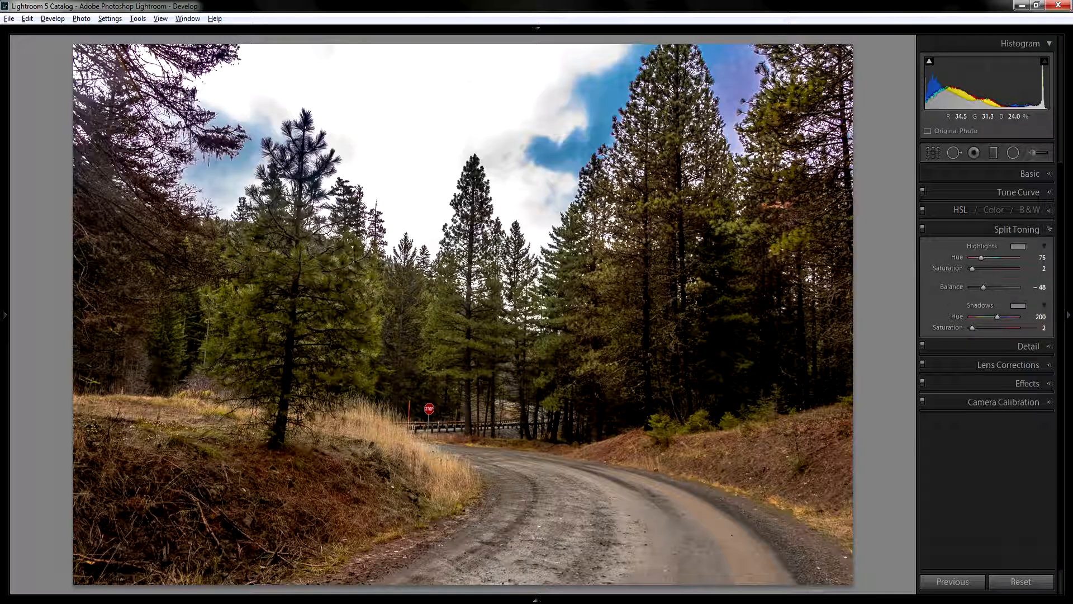
click(1047, 230)
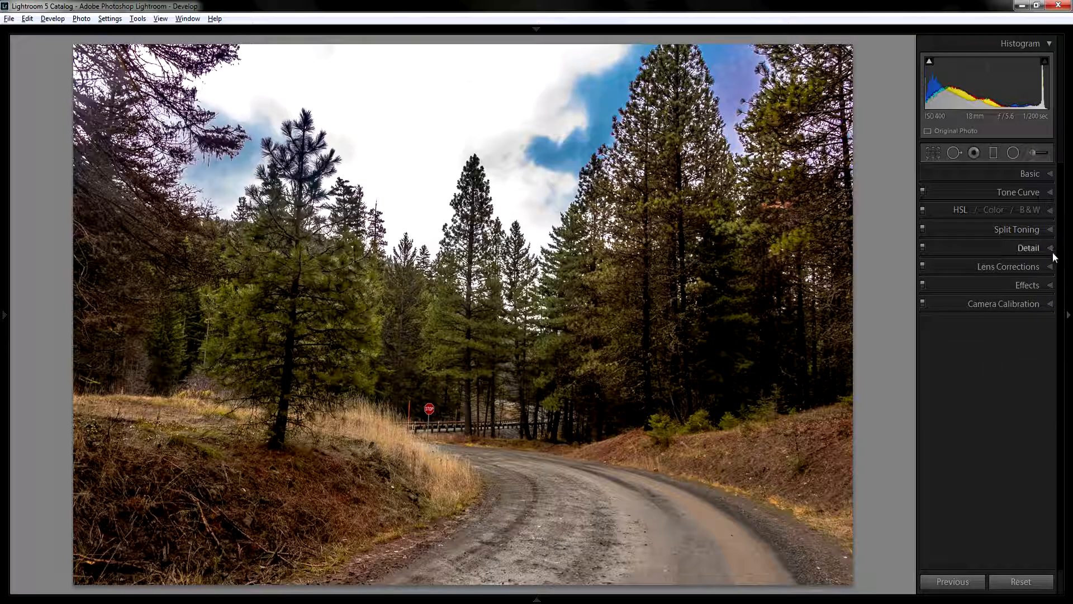
Step: Add a Highlight Priority post-crop vignette with amount -4, roundness +100 and feather 100
click(1046, 304)
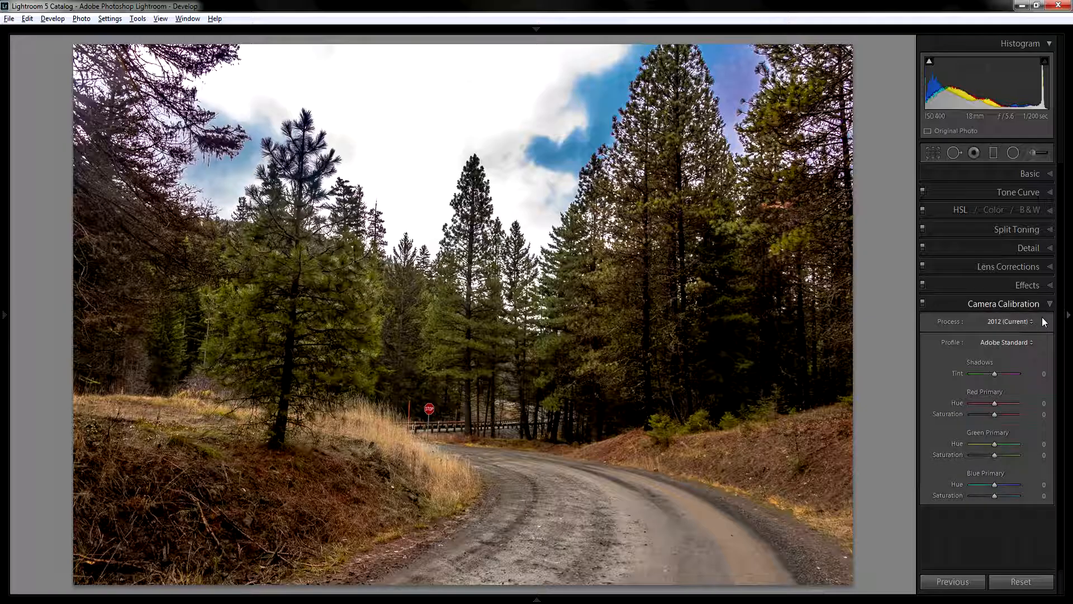
click(1050, 287)
drag(993, 326, 1027, 360)
drag(972, 325, 995, 326)
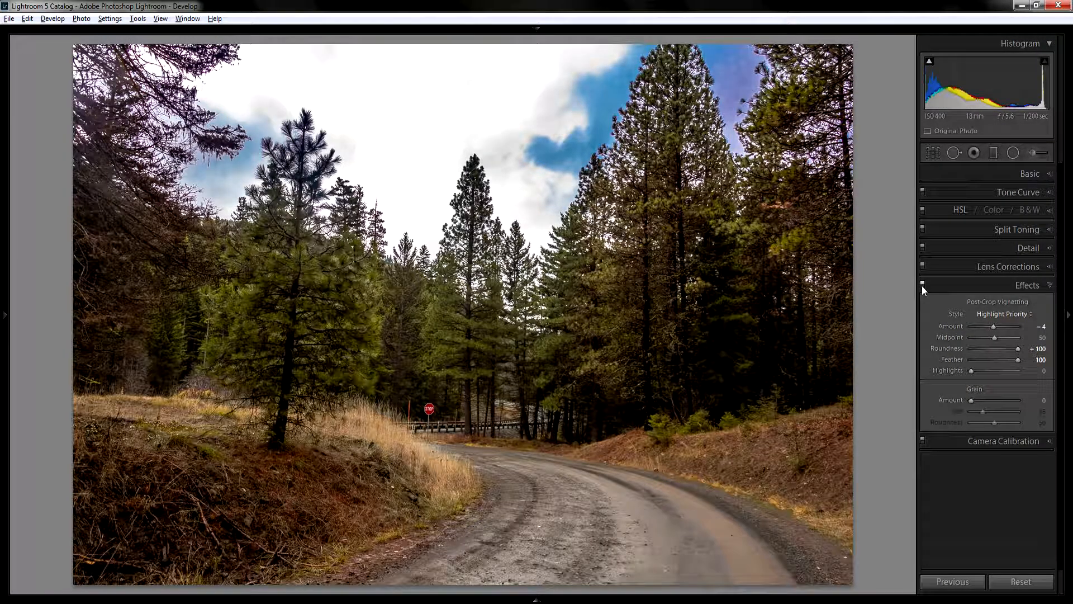
Step: Compare the photo with and without the post-crop vignette and leave the effect switched on
click(922, 285)
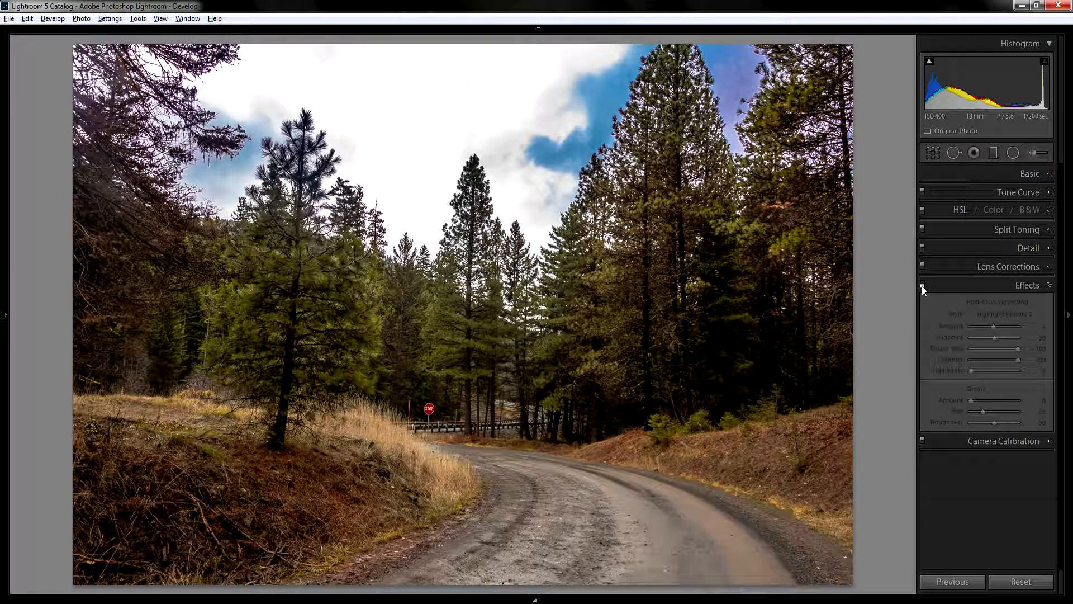
click(922, 285)
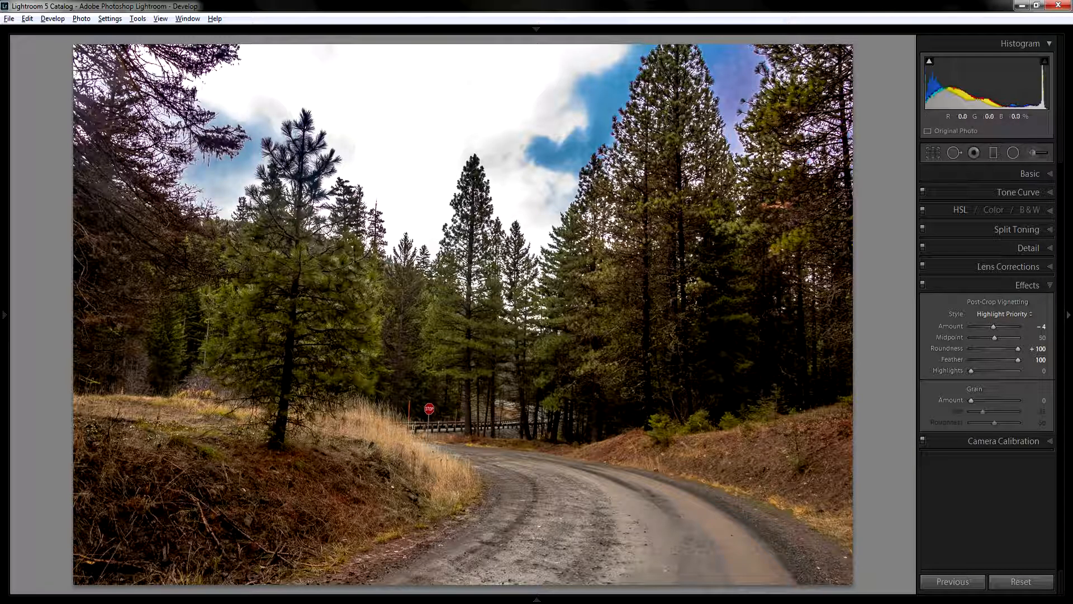
click(1052, 284)
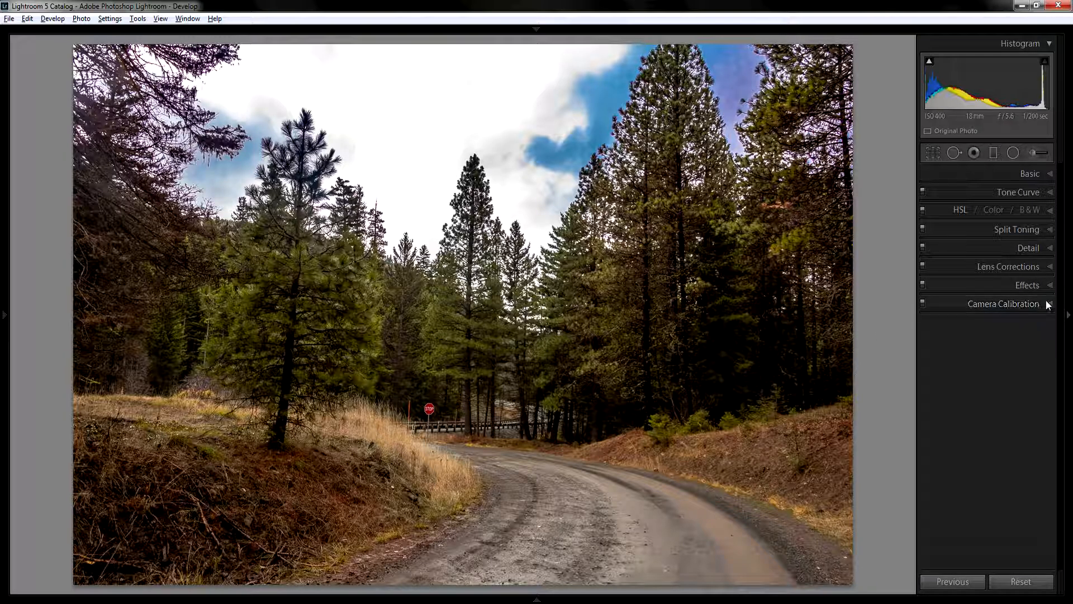
Step: Try a camera calibration shadow tint of +10 and a red primary hue of -50, and reset both to 0
click(1043, 307)
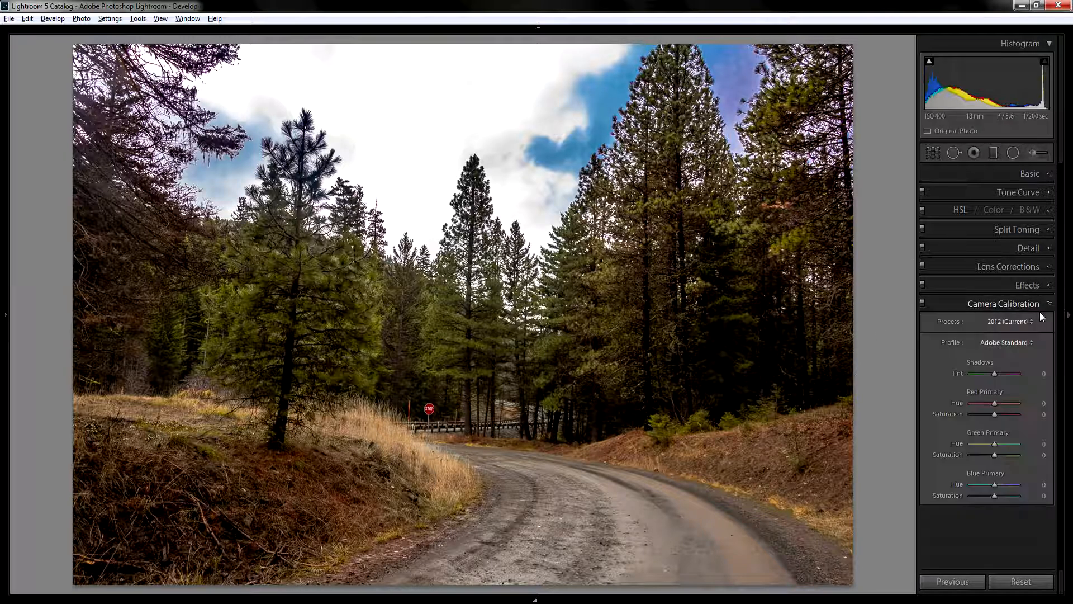
drag(995, 373, 989, 373)
click(995, 372)
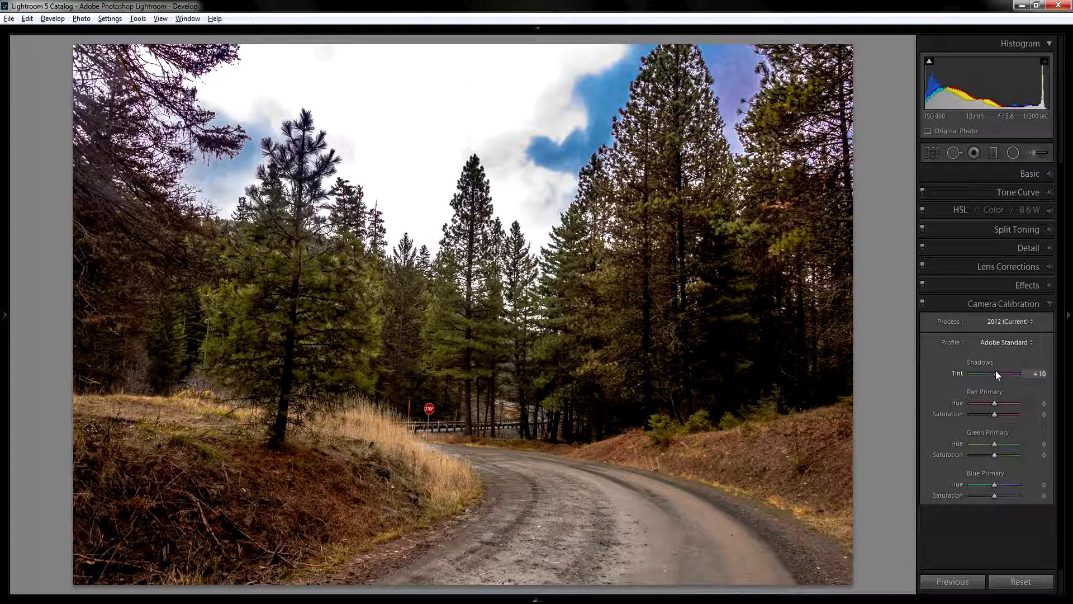
double_click(995, 372)
drag(994, 403, 982, 403)
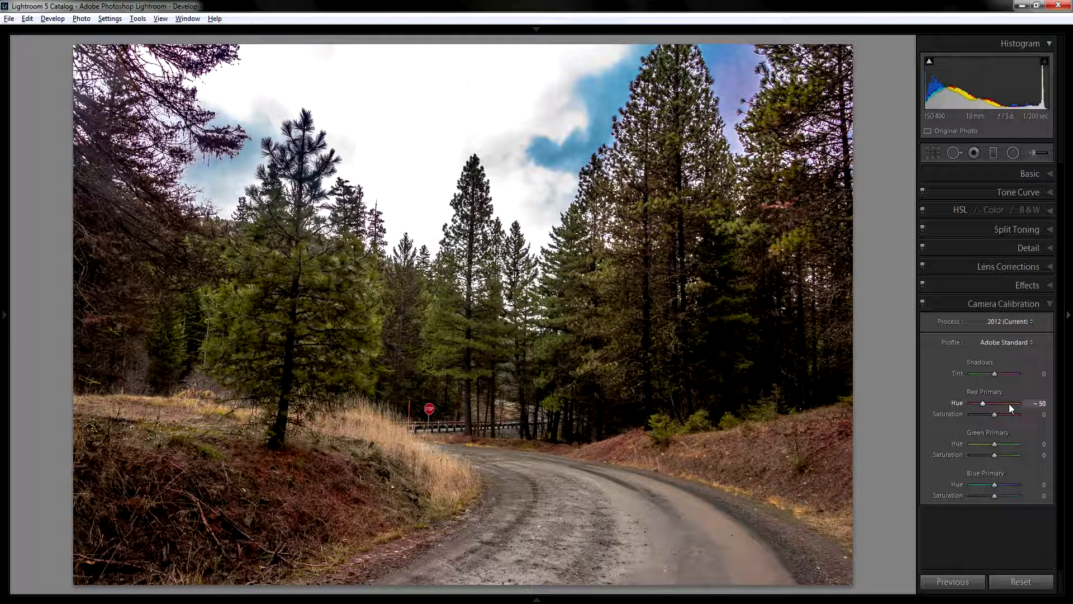
double_click(998, 403)
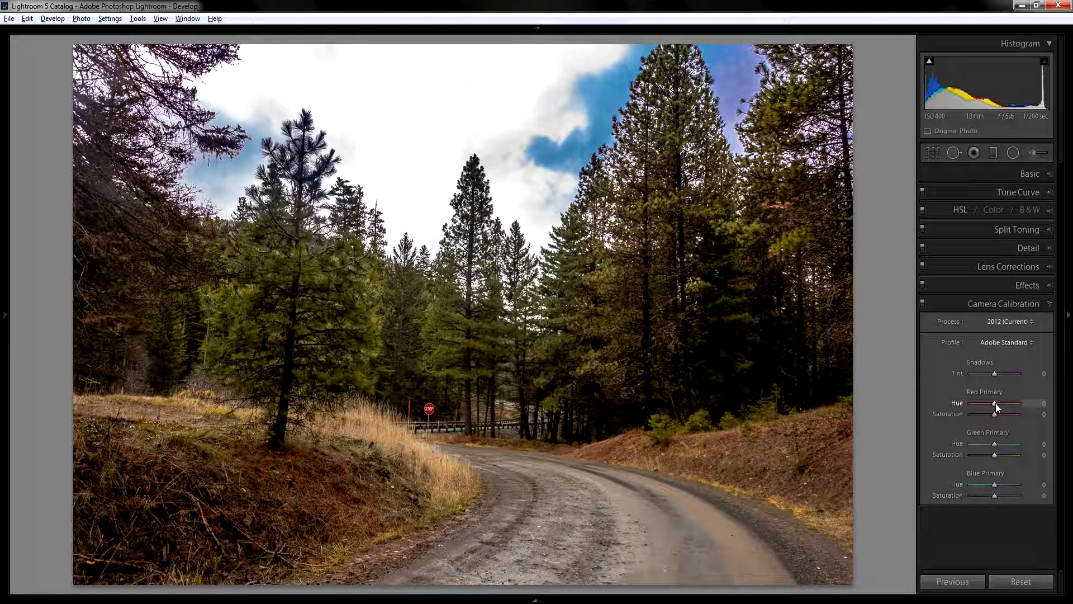
Step: Set camera calibration to shadow tint +1, green primary hue -5 and saturation +1, blue primary hue -7 and saturation +10, and compare with the original
drag(996, 442, 1002, 442)
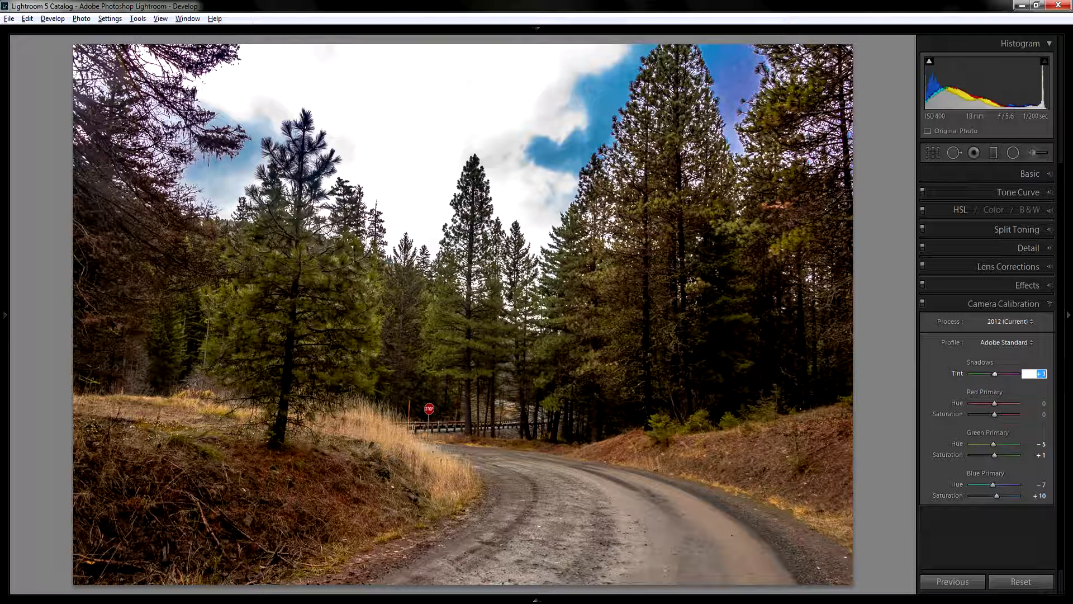
key(Return)
click(1044, 305)
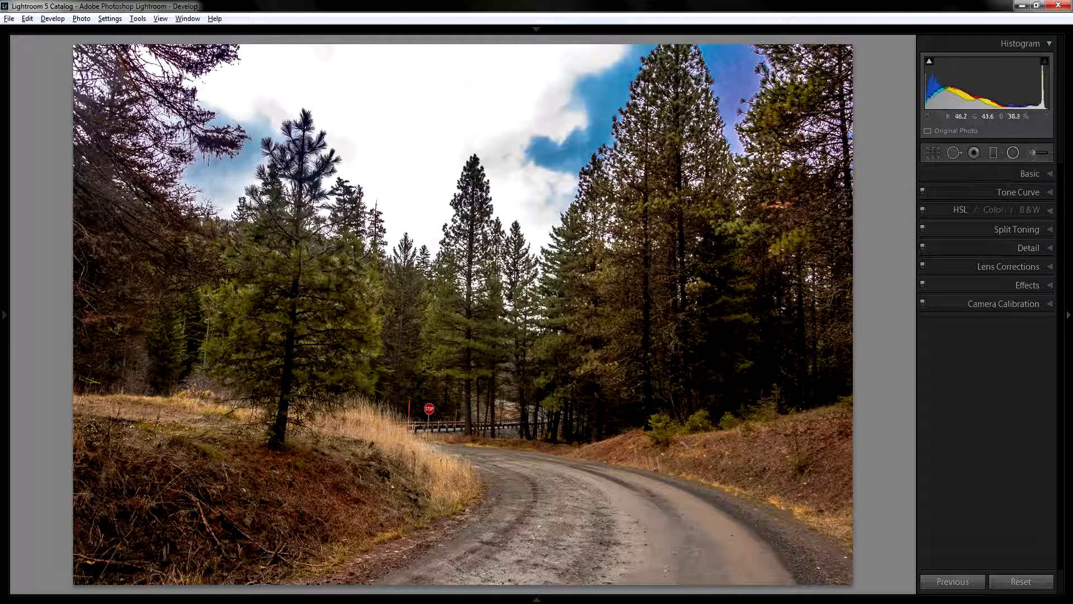
key(y)
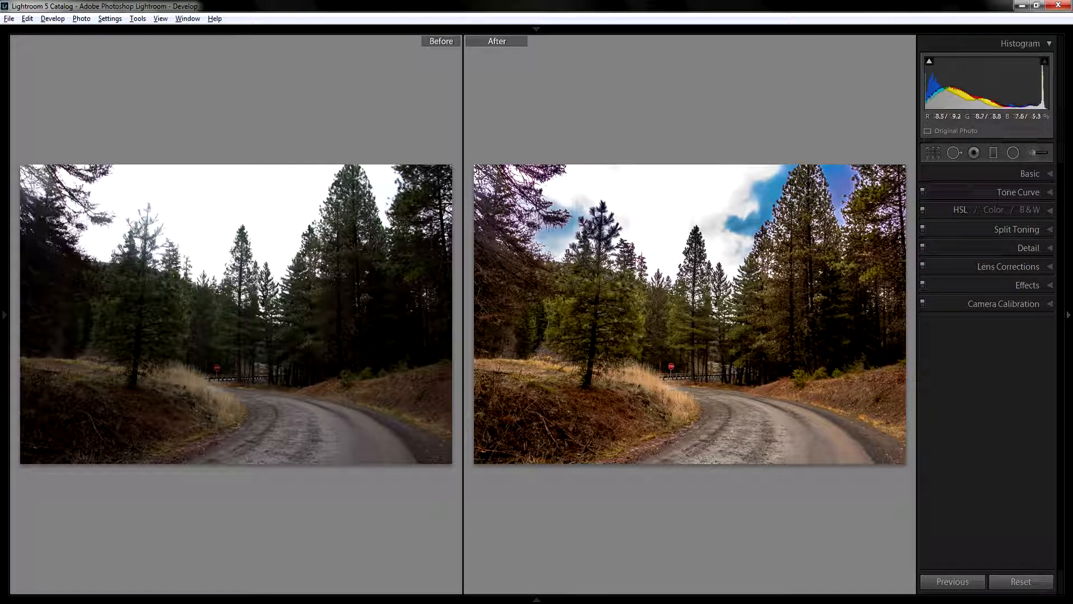
key(y)
Step: Draw a large radial filter with an inverted mask, centred near the stop sign and covering the road's bend and surrounding trees
click(1013, 151)
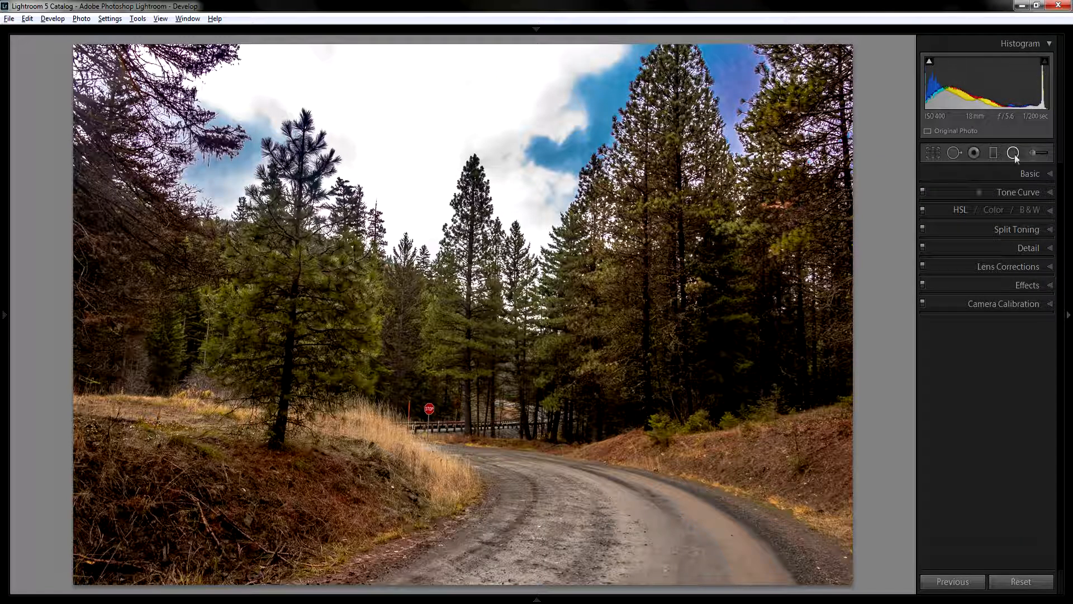
drag(552, 440, 311, 208)
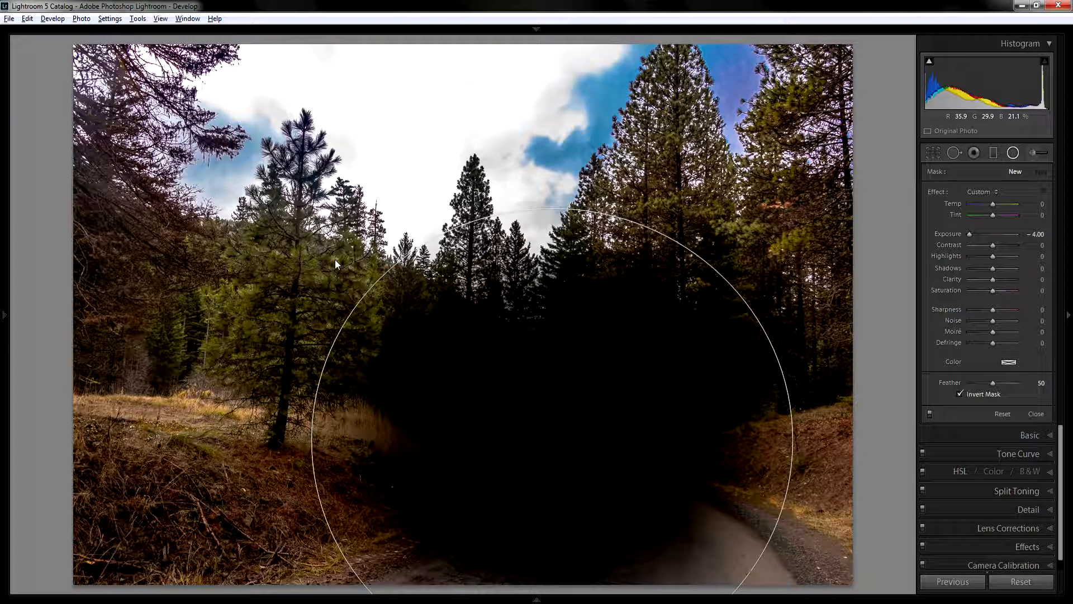
drag(489, 365, 427, 319)
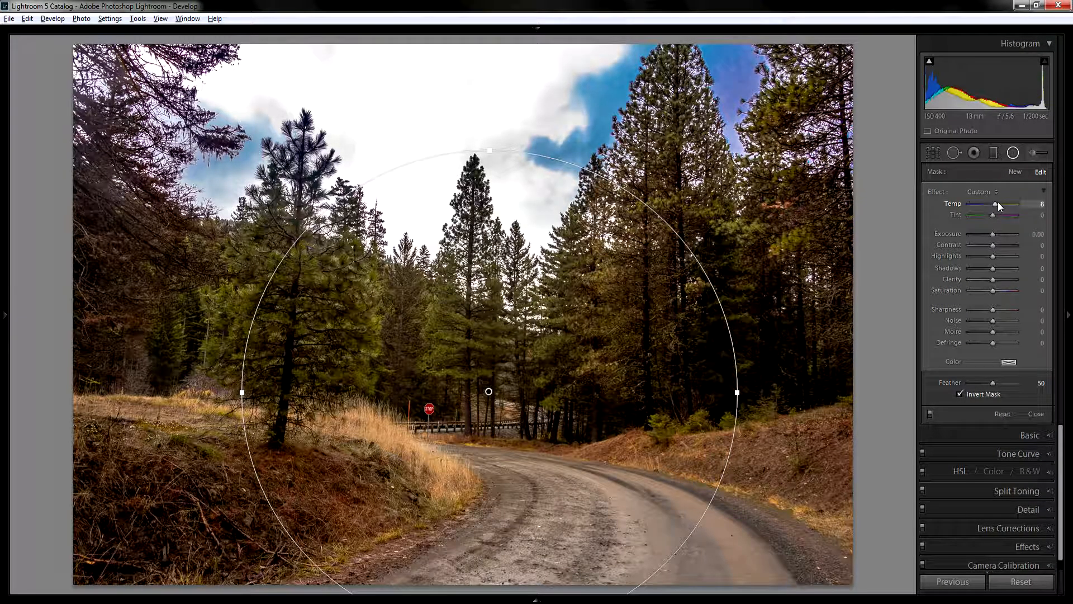
Step: Set the radial filter to temp 8, tint 2, exposure 0.10, contrast 7, and highlights, shadows and clarity 3
key(Tab)
text(2)
key(Tab)
text(0.1)
key(Tab)
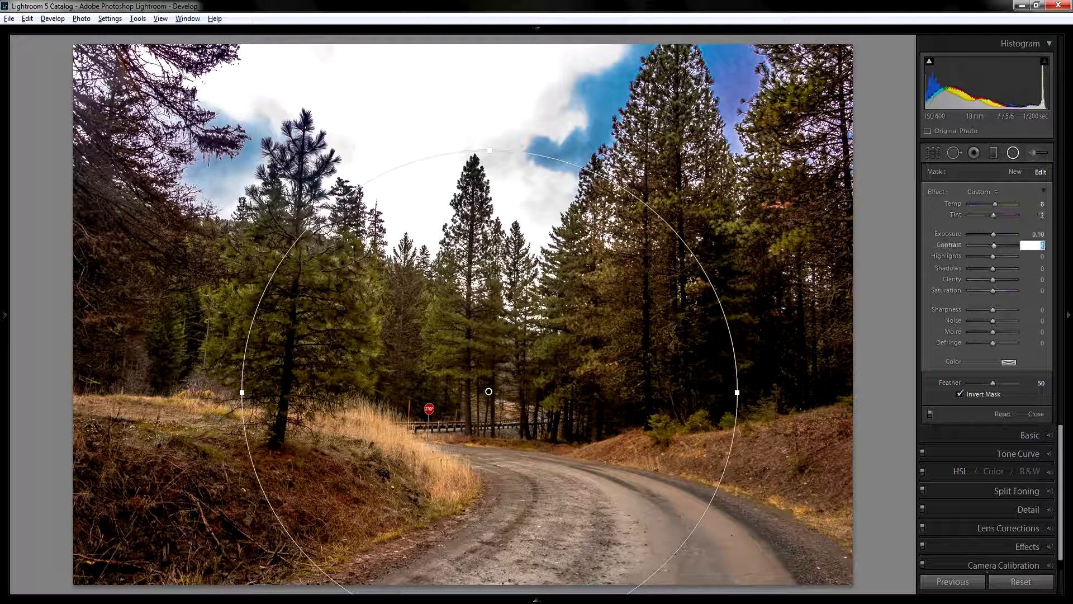
text(7)
key(Return)
click(1000, 256)
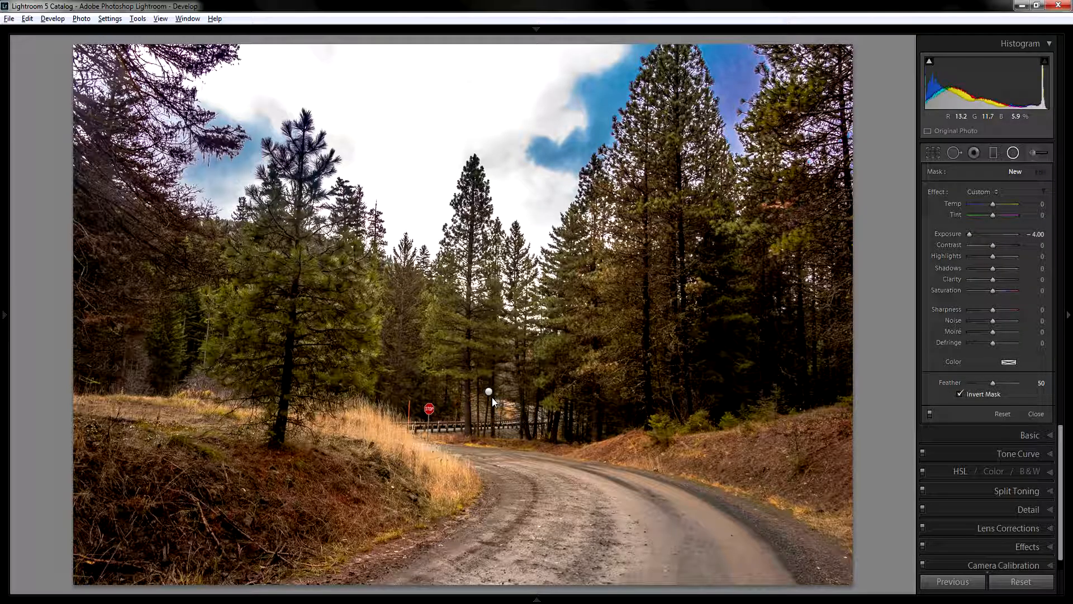
Step: Delete the radial filter to judge the photo without it, and undo the deletion
right_click(492, 397)
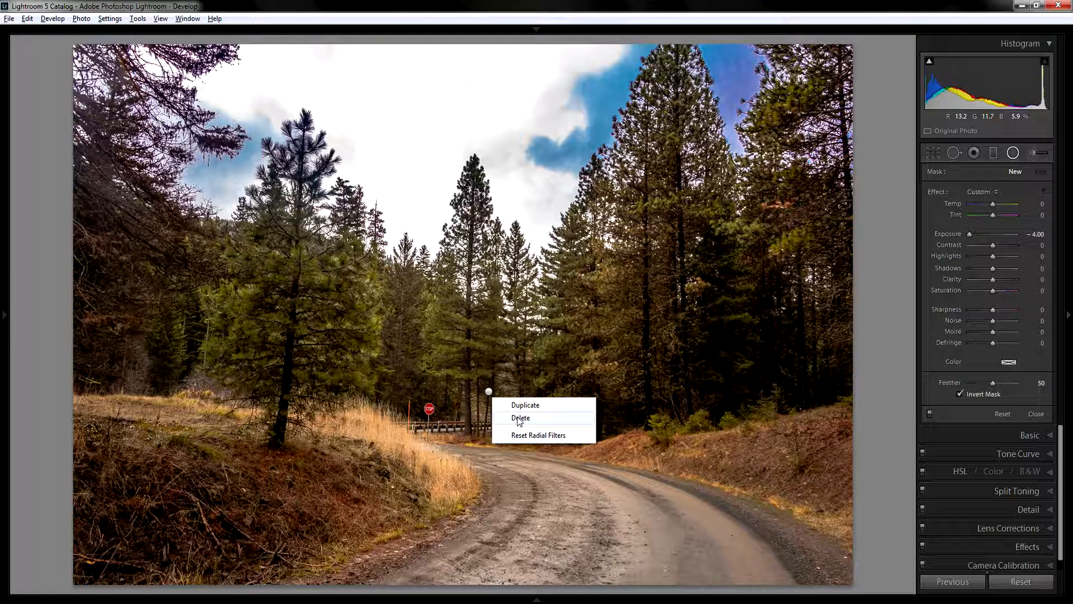
click(519, 418)
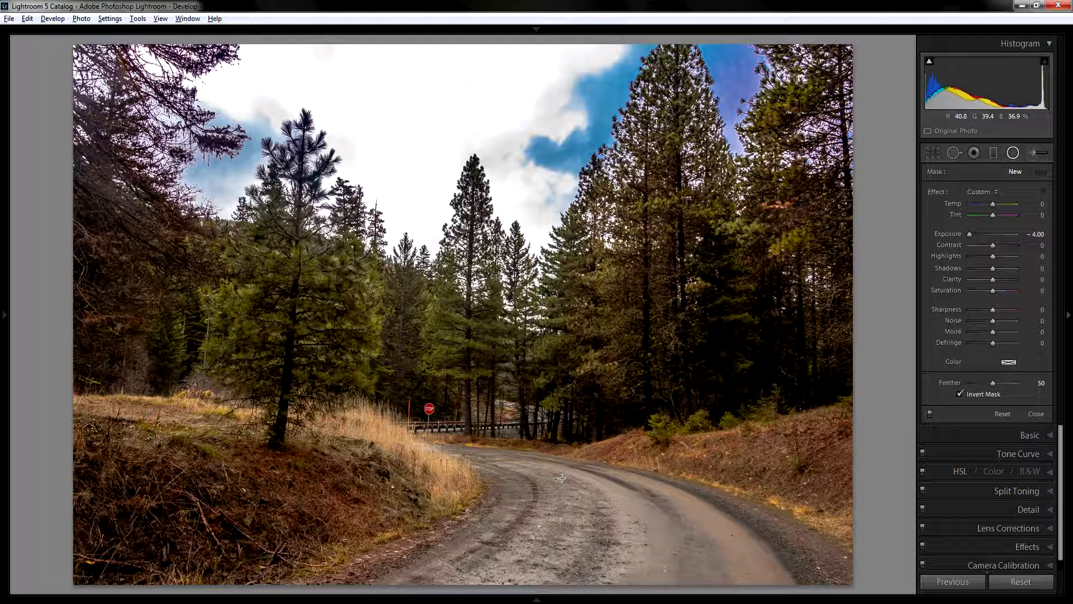
key(ctrl+z)
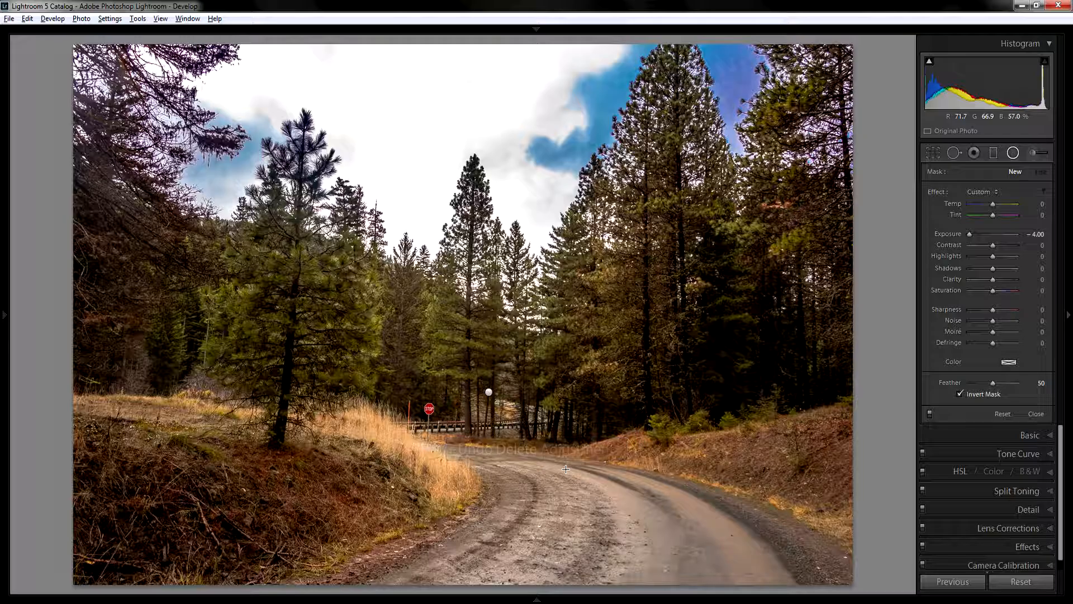
Step: Lower the radial filter's temp to 4 and deselect the filter
click(489, 393)
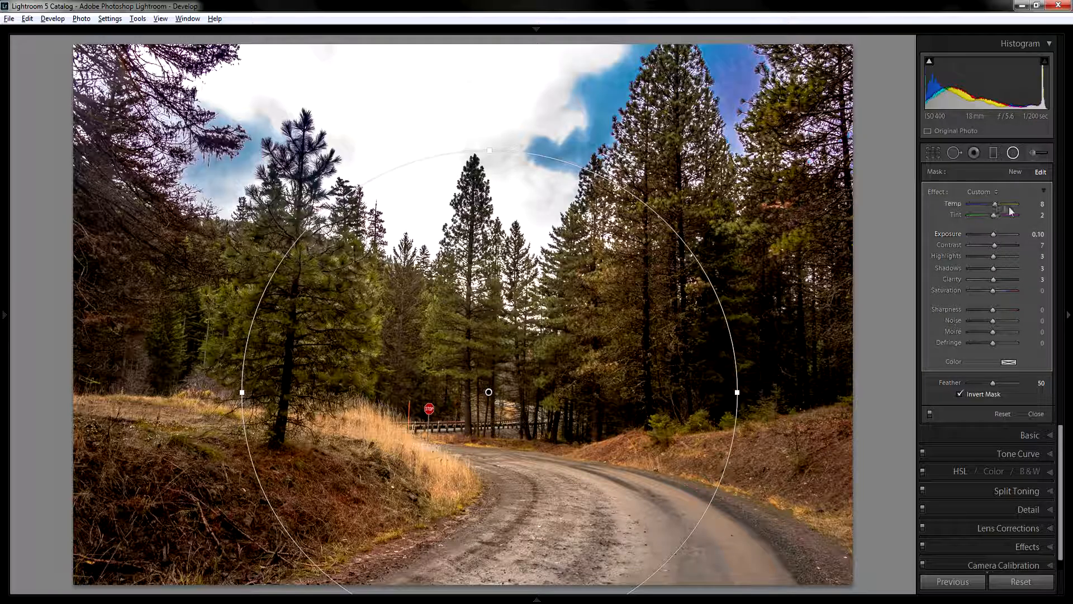
click(1041, 204)
text(4)
key(Return)
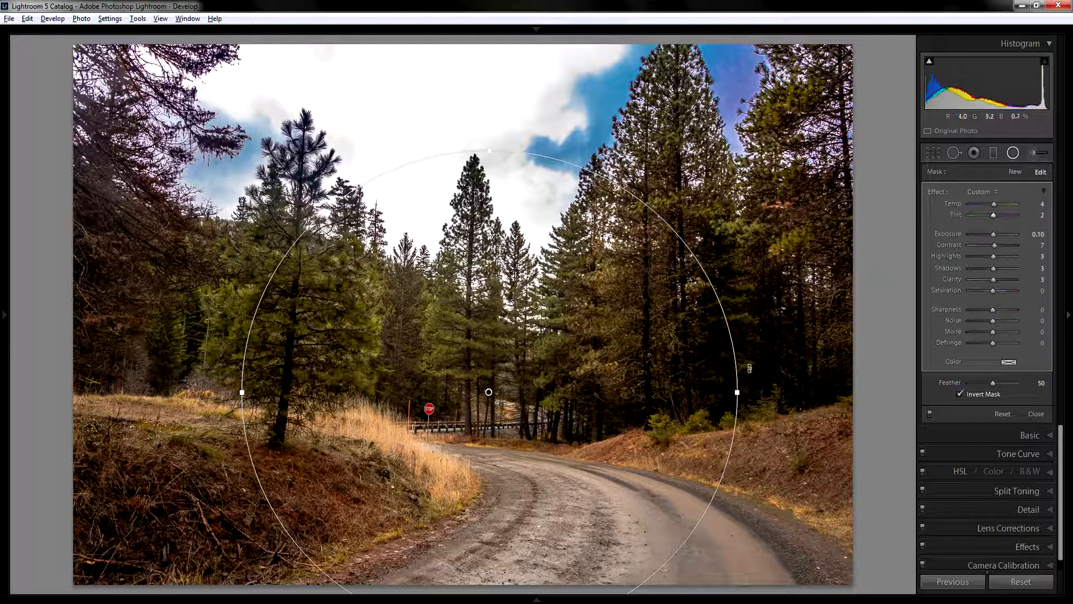
click(831, 401)
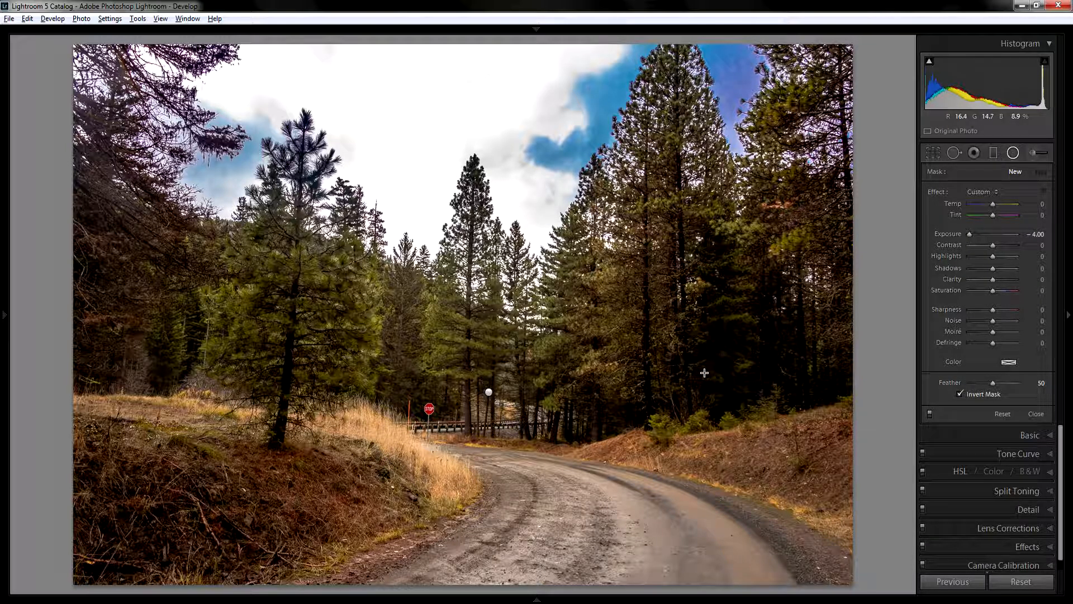
Step: Draw a slanted graduated filter over the tall trees on the photo's right side, fading towards the road
key(shift+m)
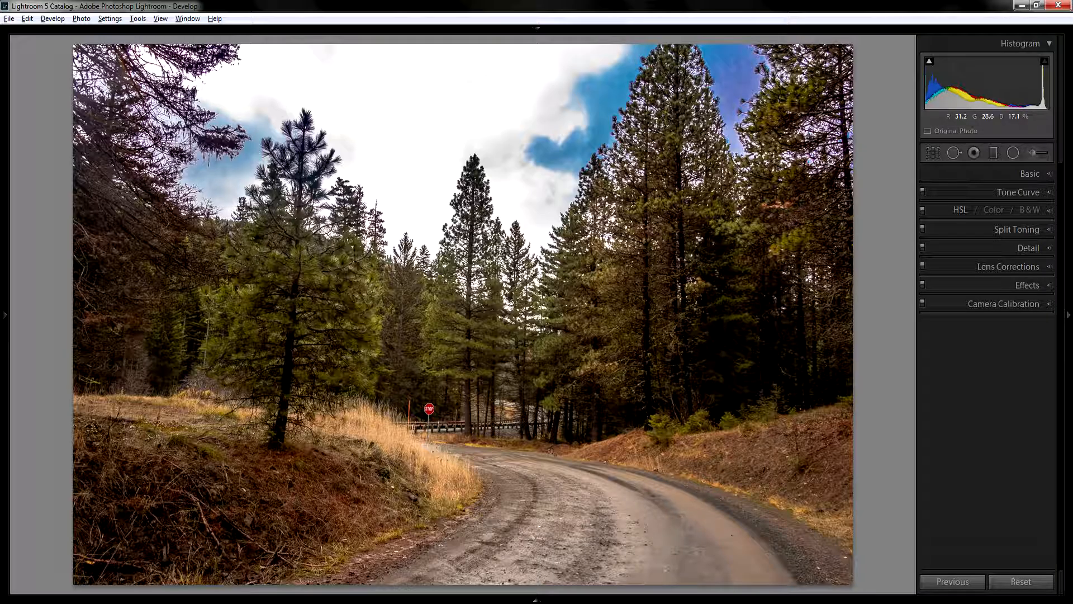
key(shift+m)
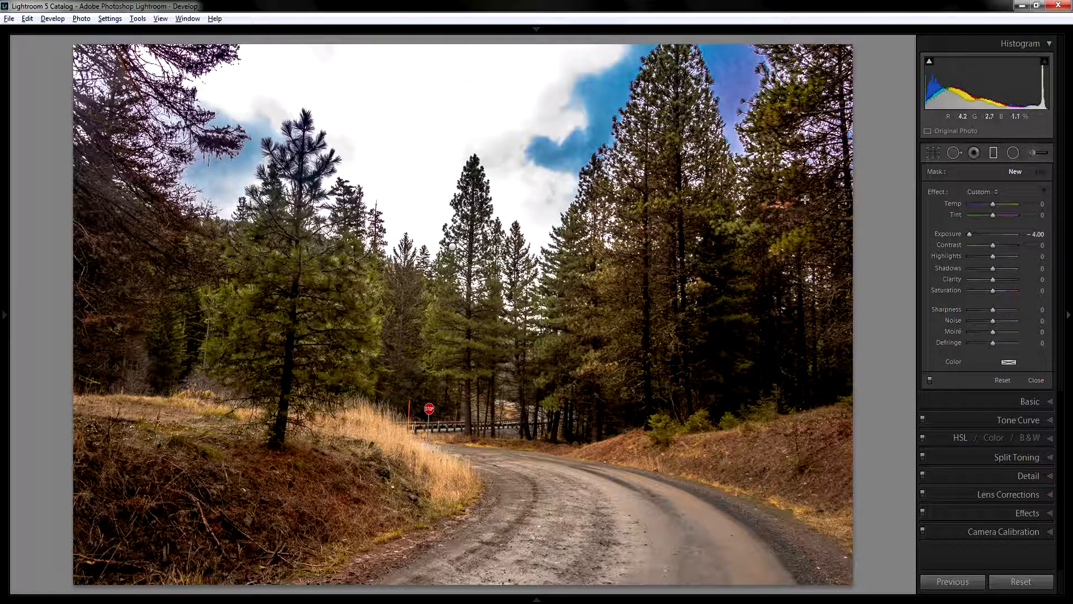
drag(809, 201, 693, 270)
drag(751, 236, 699, 258)
drag(590, 314, 577, 317)
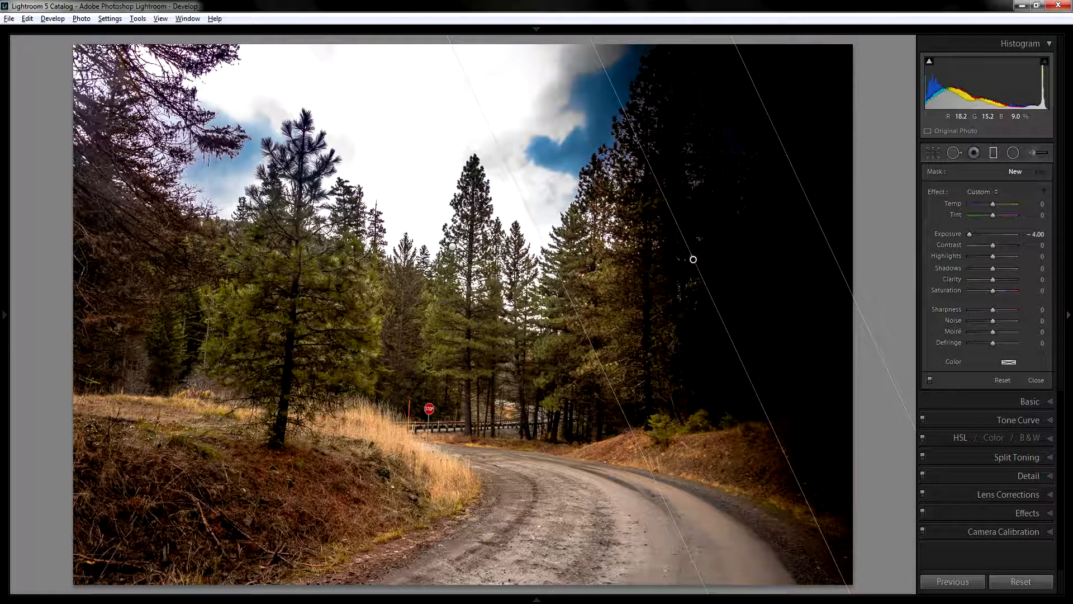
Step: Set the right-side graduated filter's exposure to 0 and shadows to -11
double_click(968, 234)
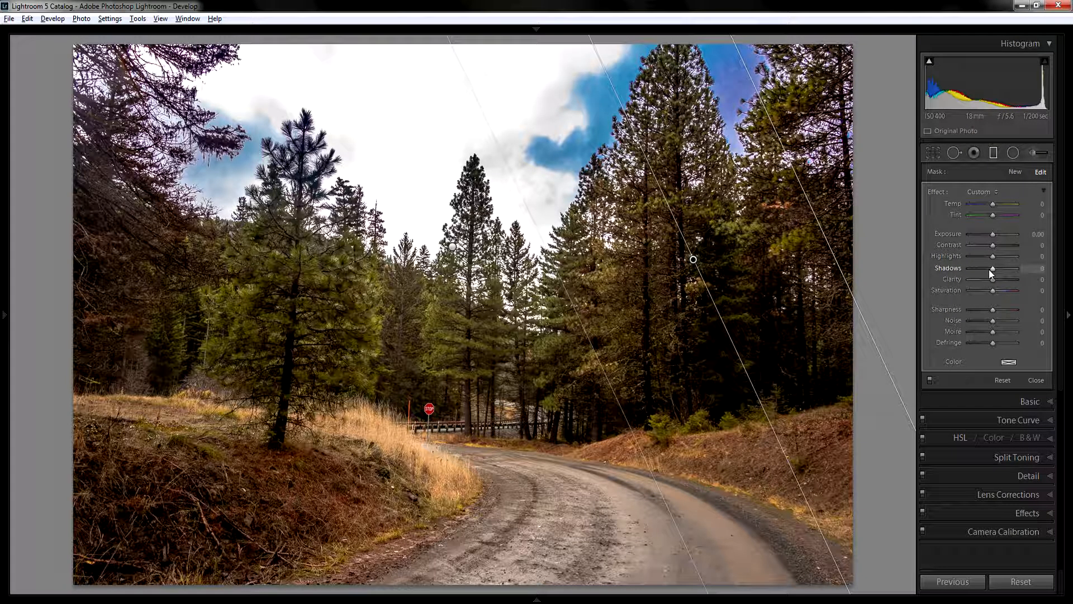
click(984, 270)
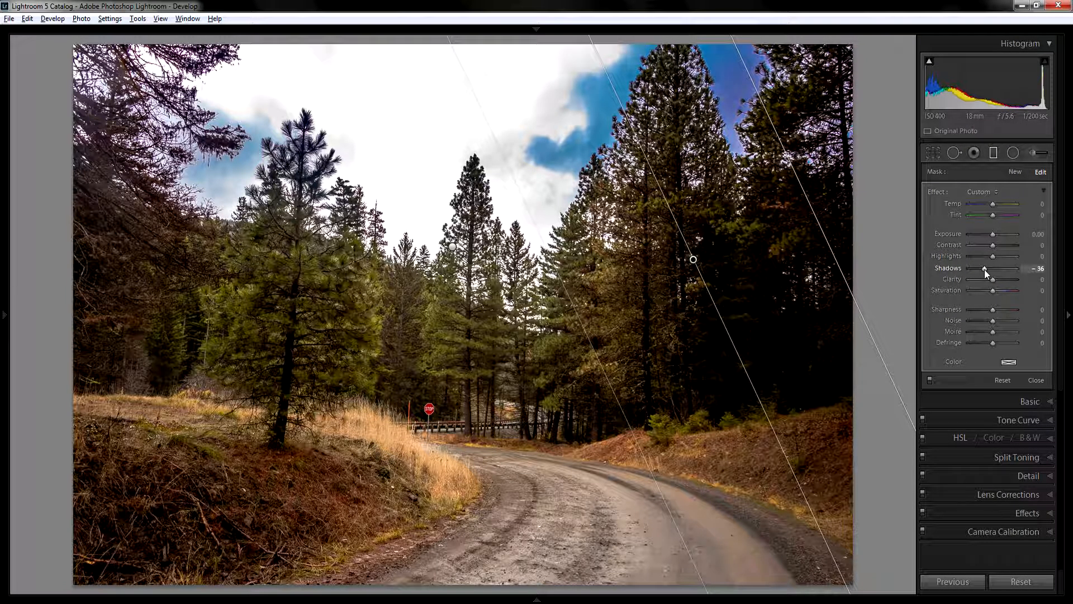
drag(984, 269, 990, 266)
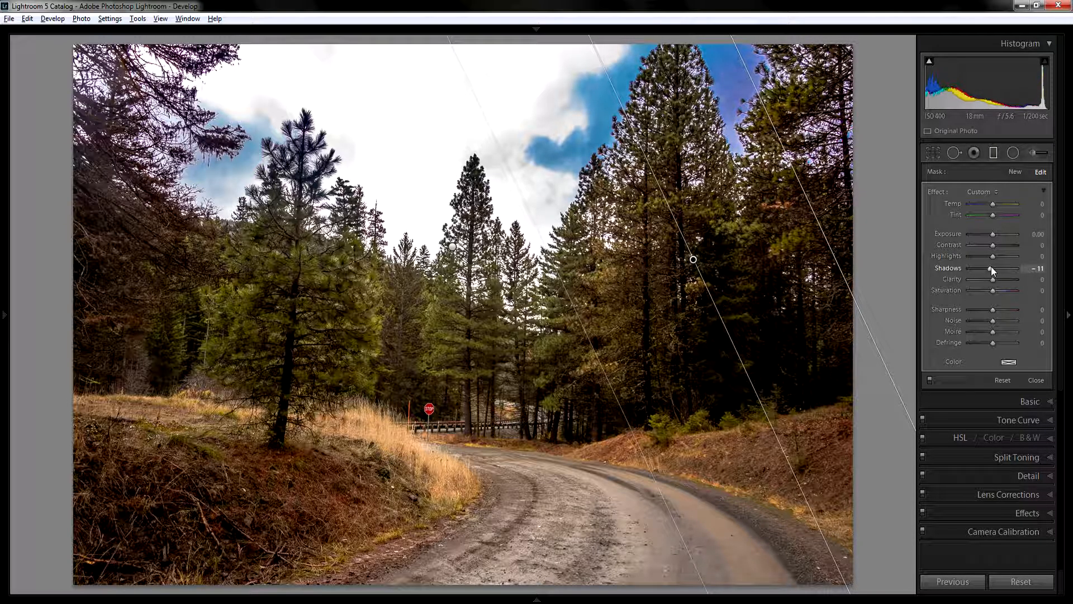
click(993, 237)
double_click(993, 237)
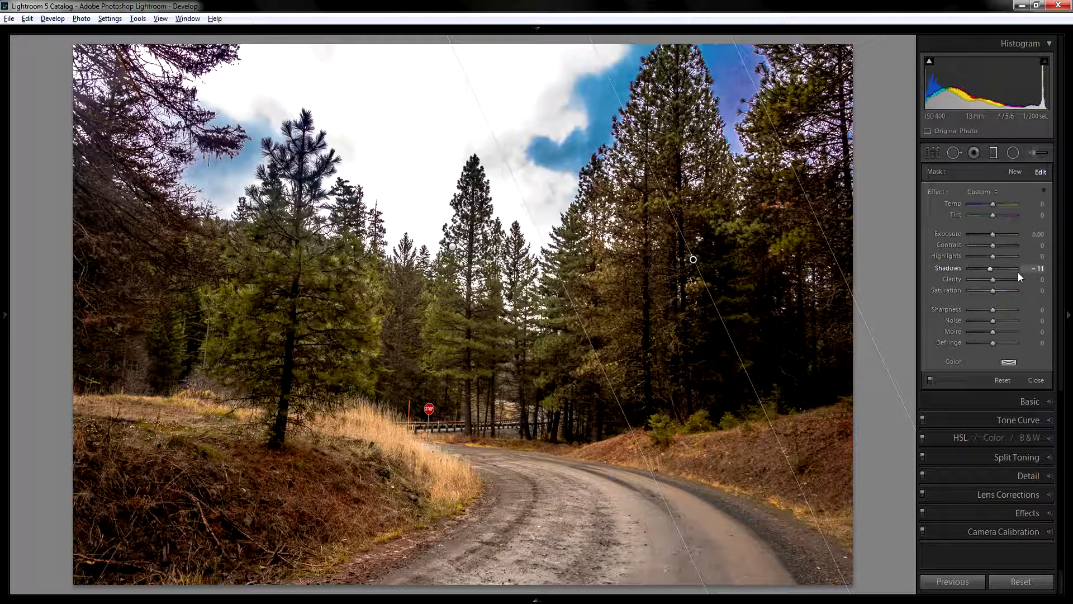
key(Return)
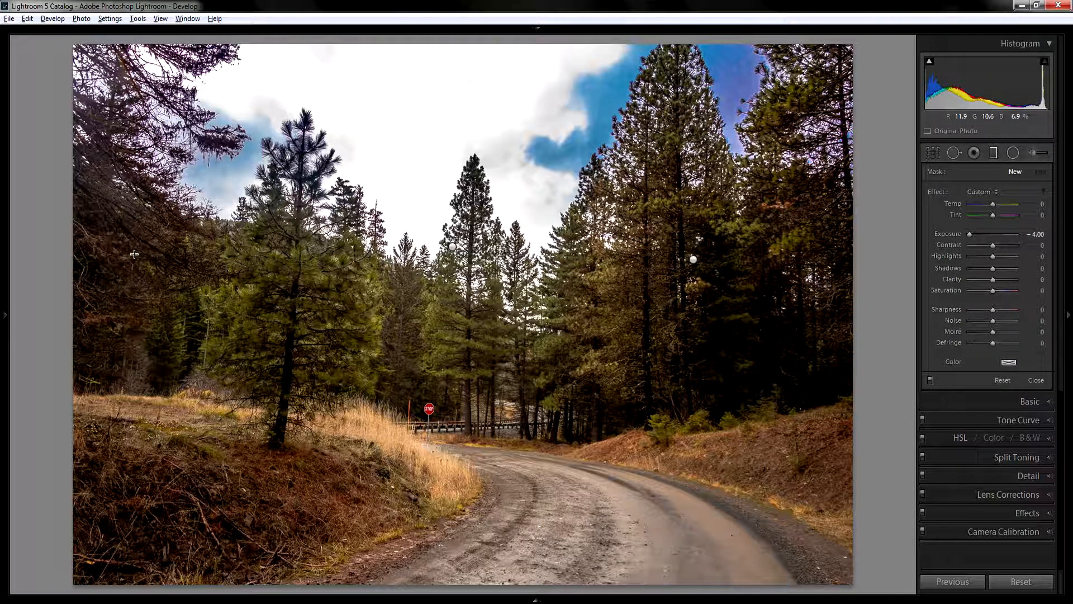
Step: Draw a second slanted graduated filter over the trees on the photo's left side
drag(134, 255, 250, 344)
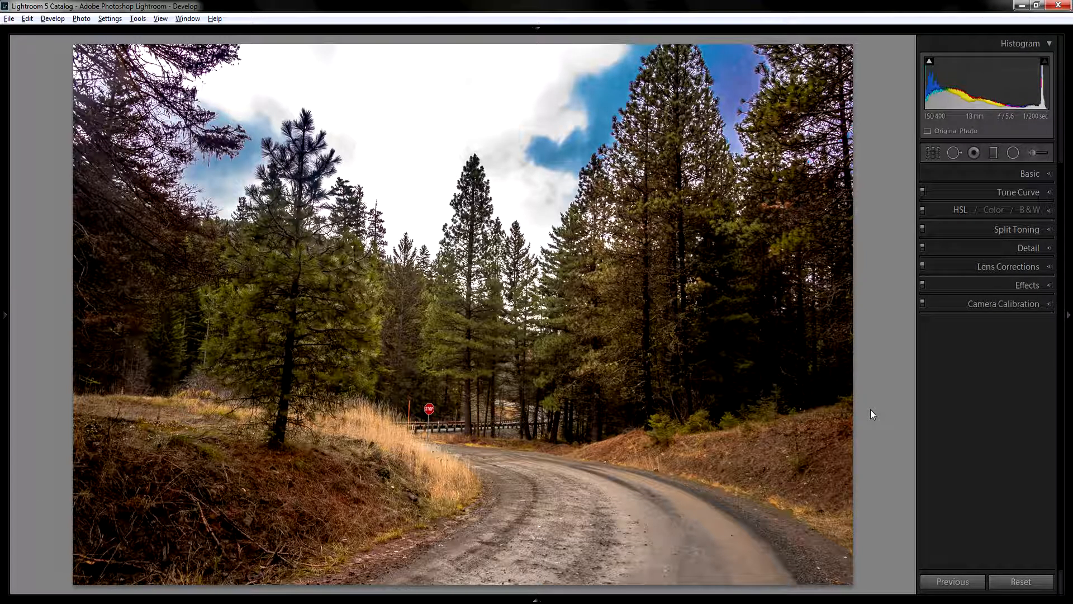
Step: Compare the edited photo with the original, side by side and by switching the full view between before and after
key(y)
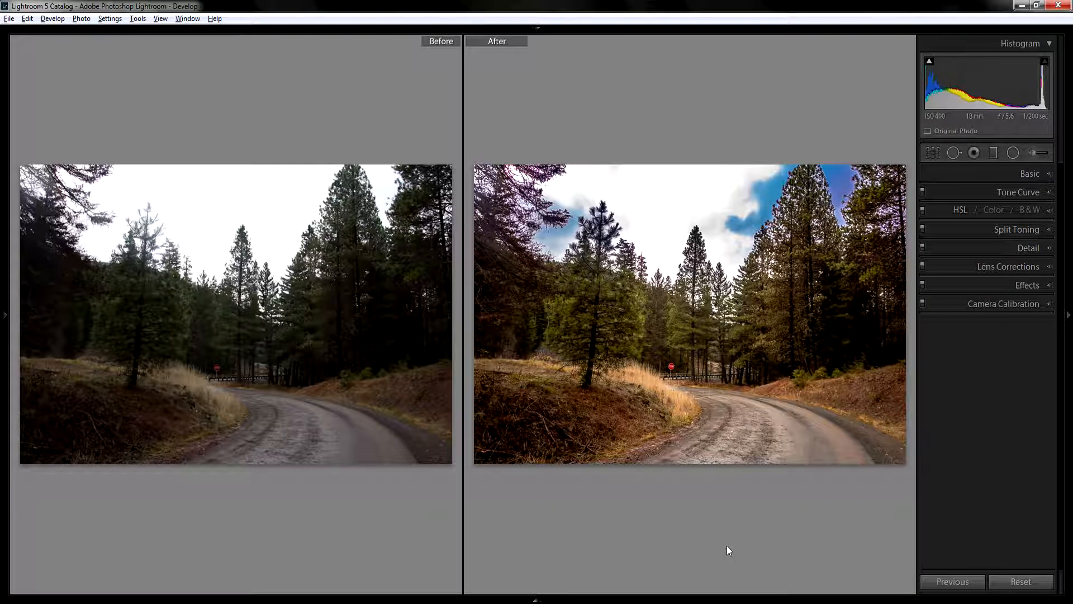
key(y)
key(backslash)
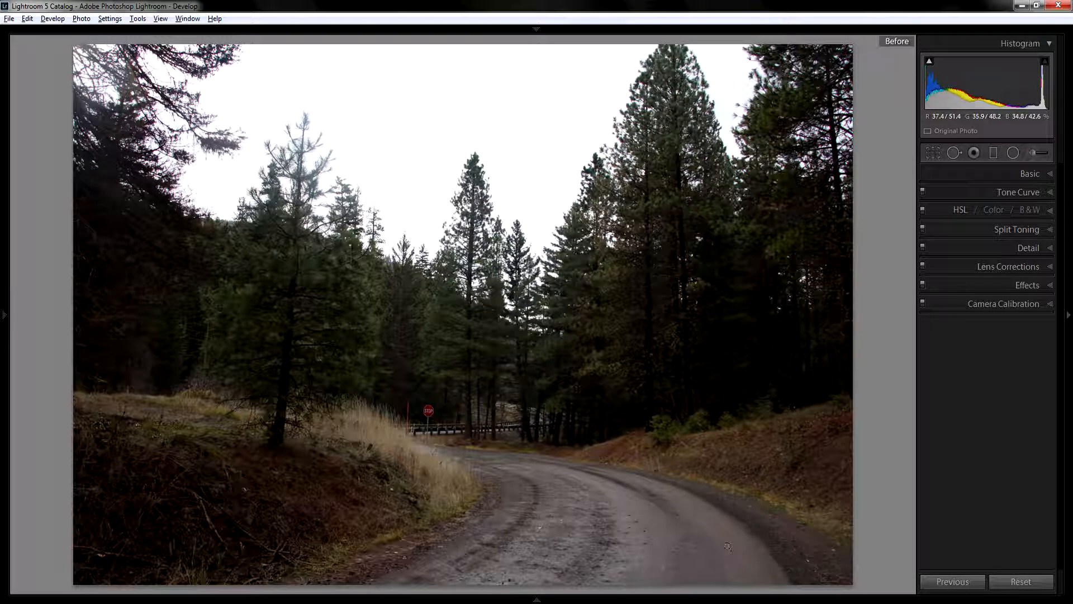
key(backslash)
key(backslash)
key(backslash)
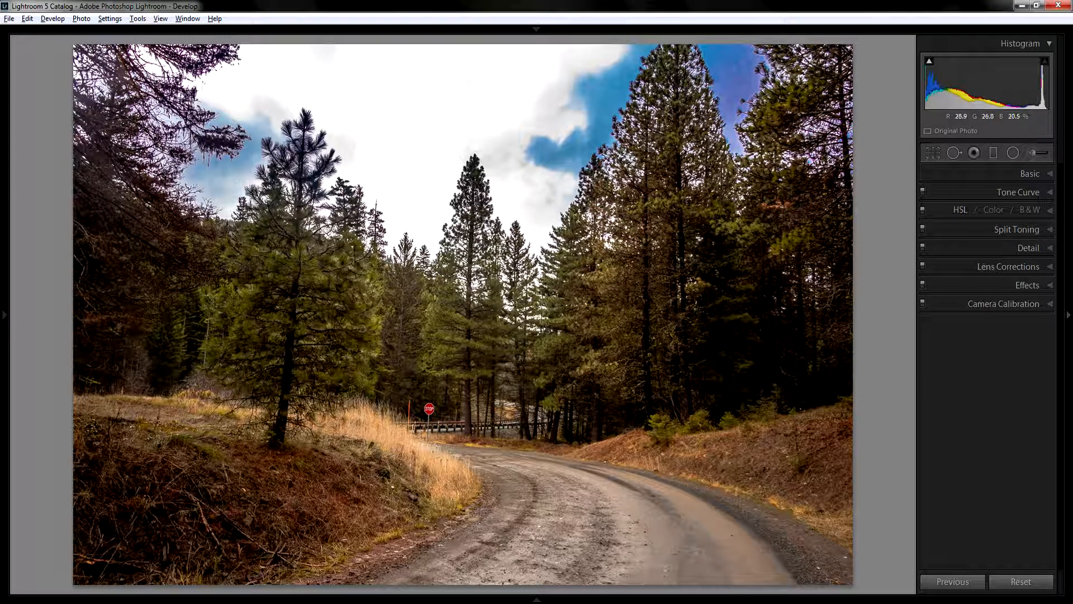
key(backslash)
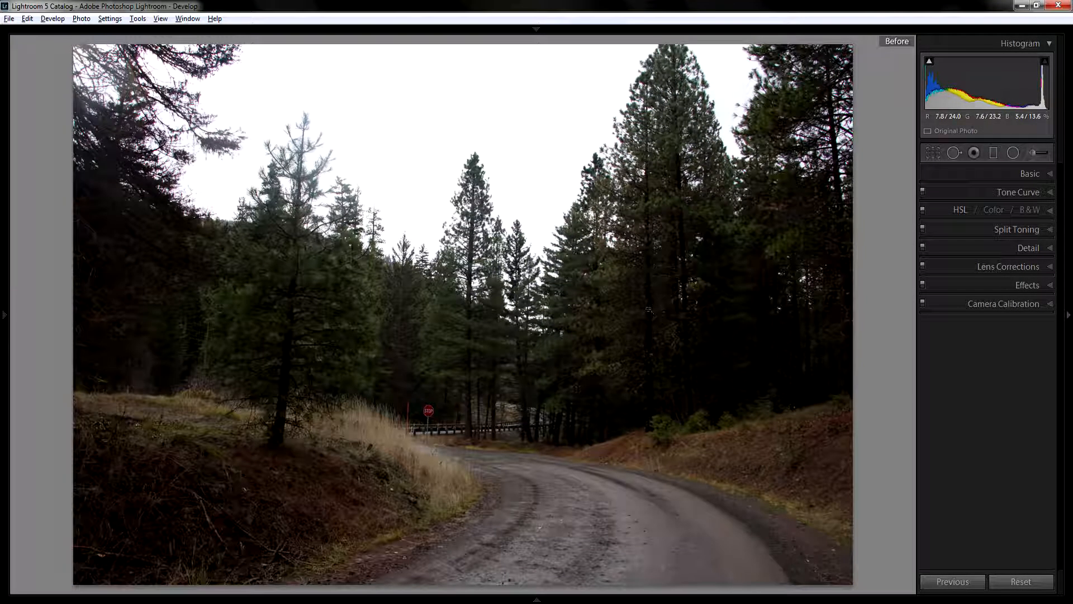
key(backslash)
key(backslash)
key(backslash)
Step: Fine-tune the hue of the greens in the photo's HSL adjustments to refine the colour of the trees
click(1012, 208)
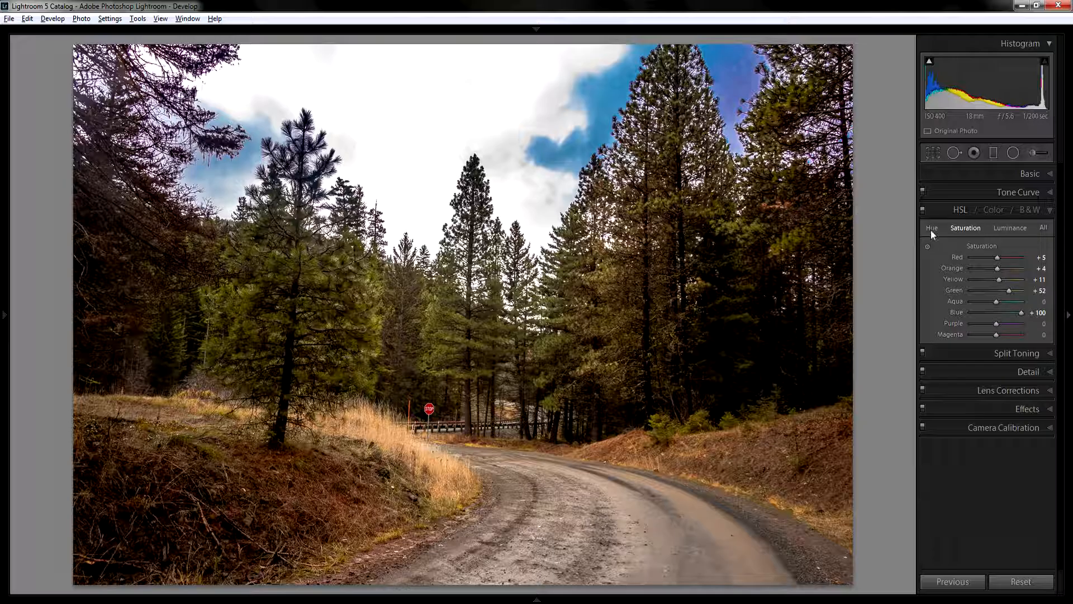
click(930, 229)
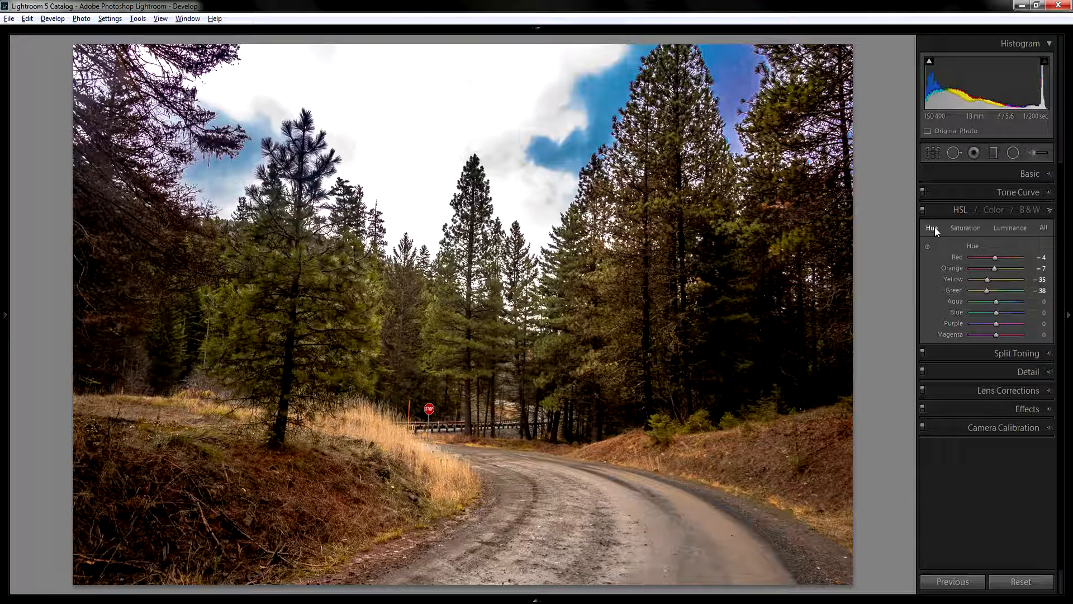
double_click(986, 290)
key(ctrl+z)
click(1008, 290)
click(984, 290)
key(Up)
key(Up)
key(Up)
click(1041, 209)
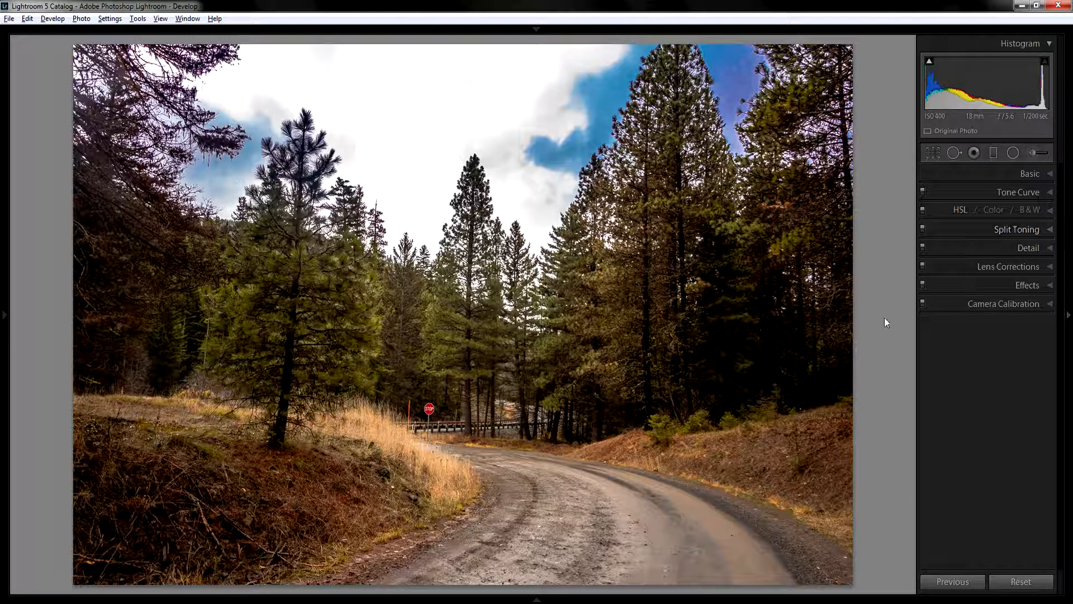
Step: Switch the full view twice between the original and the edited photo to check the adjusted tree colours
key(backslash)
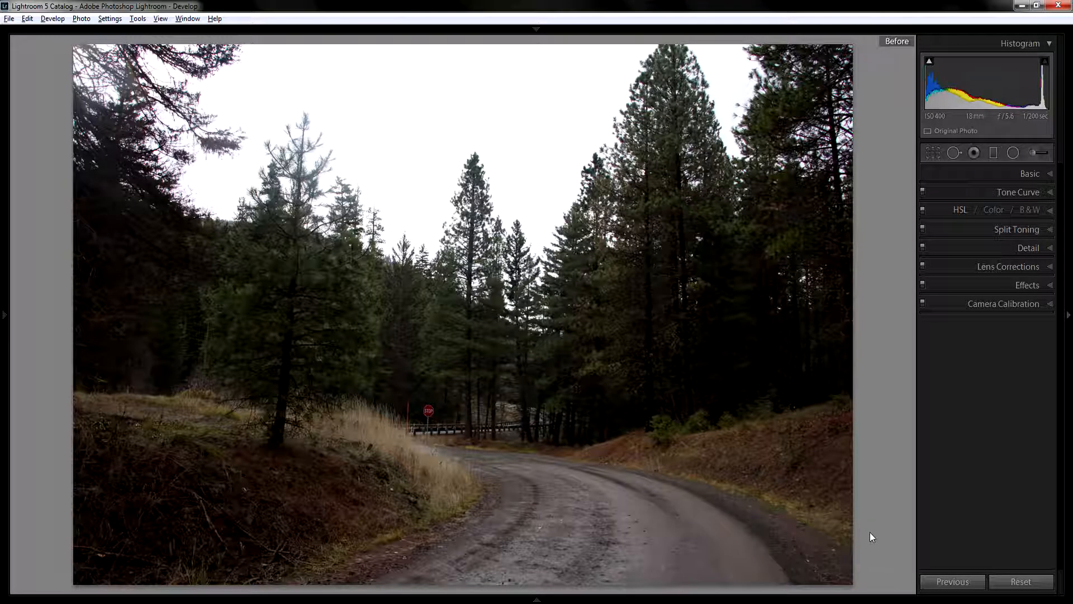
key(backslash)
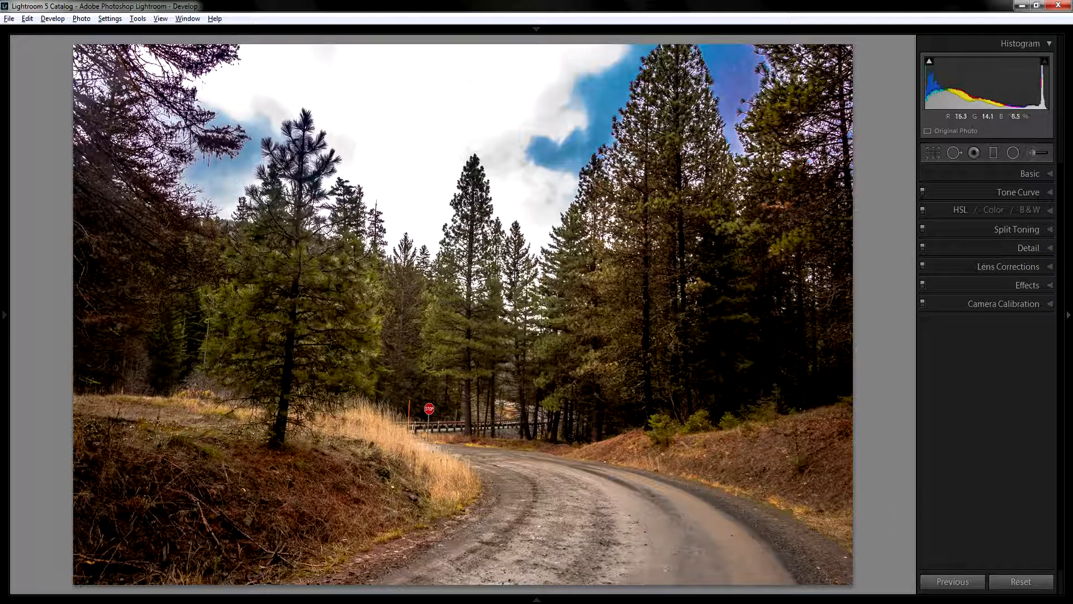
key(backslash)
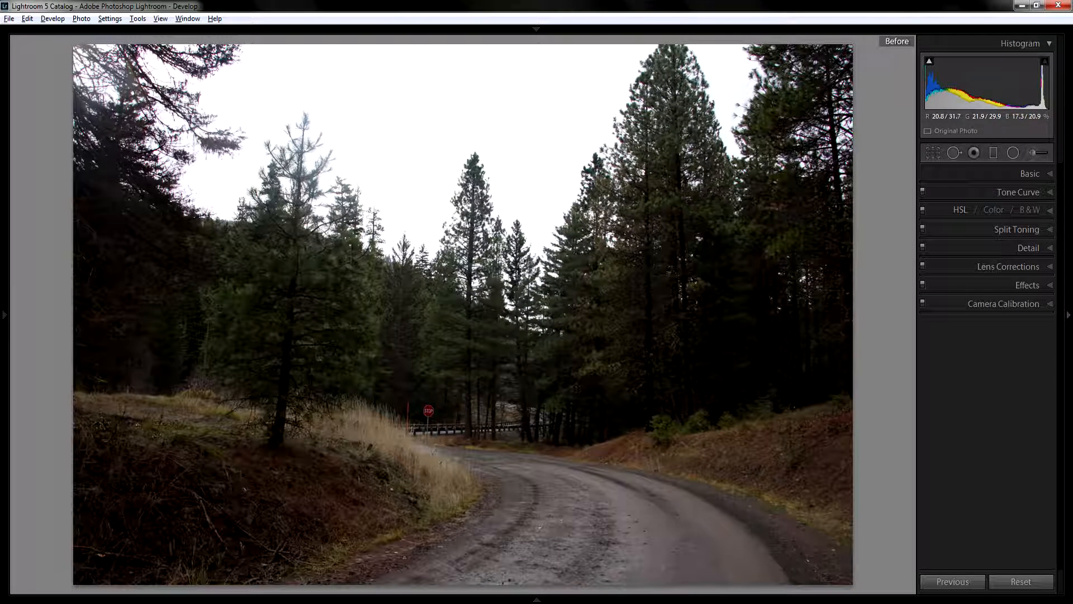
key(backslash)
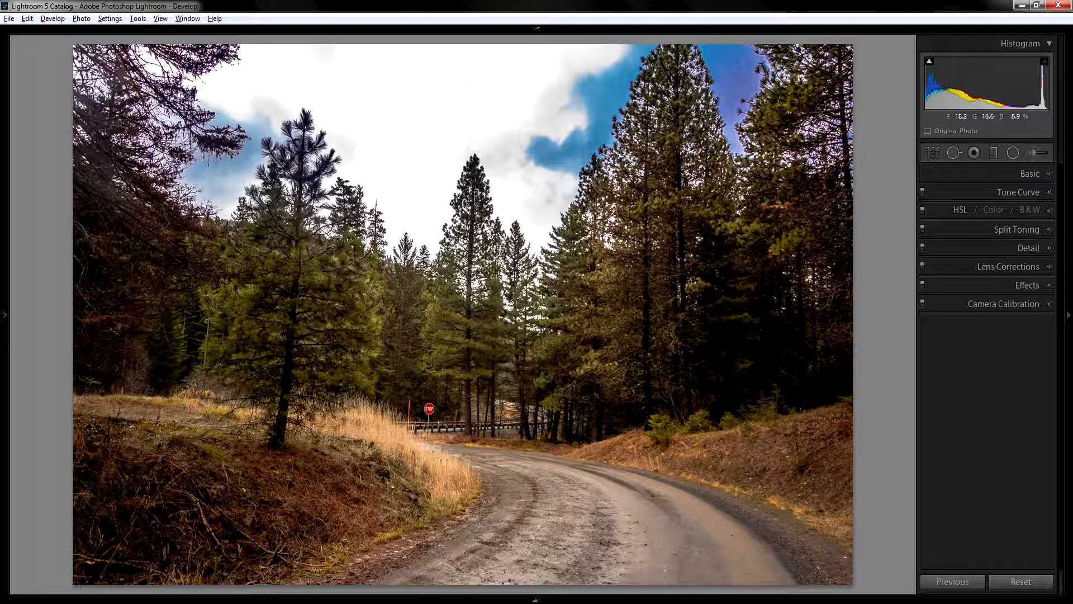